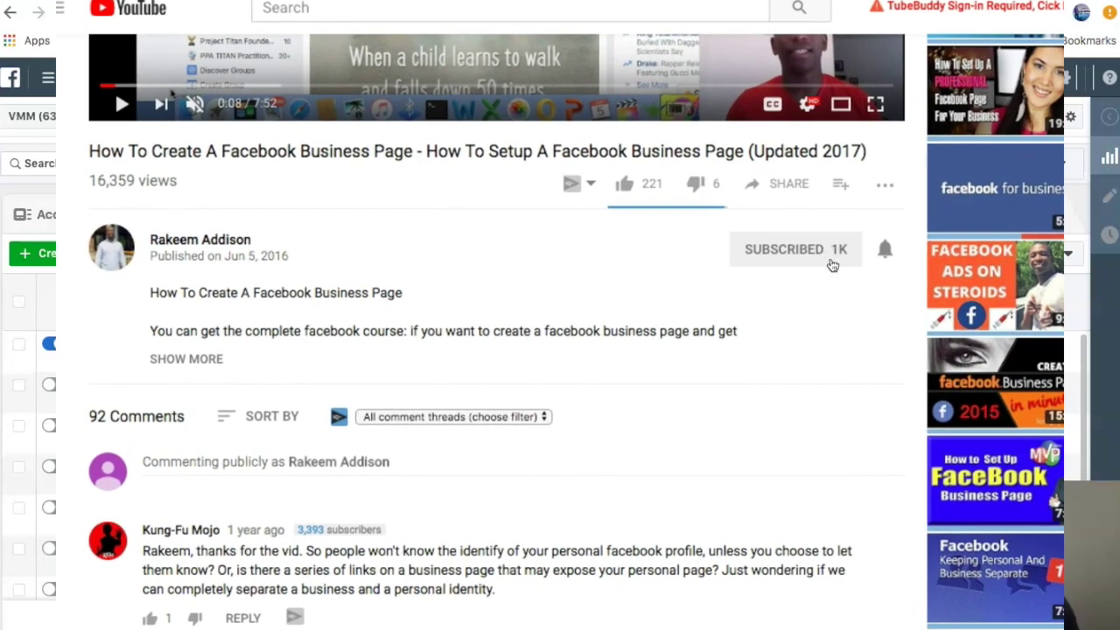
{"action": "left_click", "coordinate": [885, 249]}
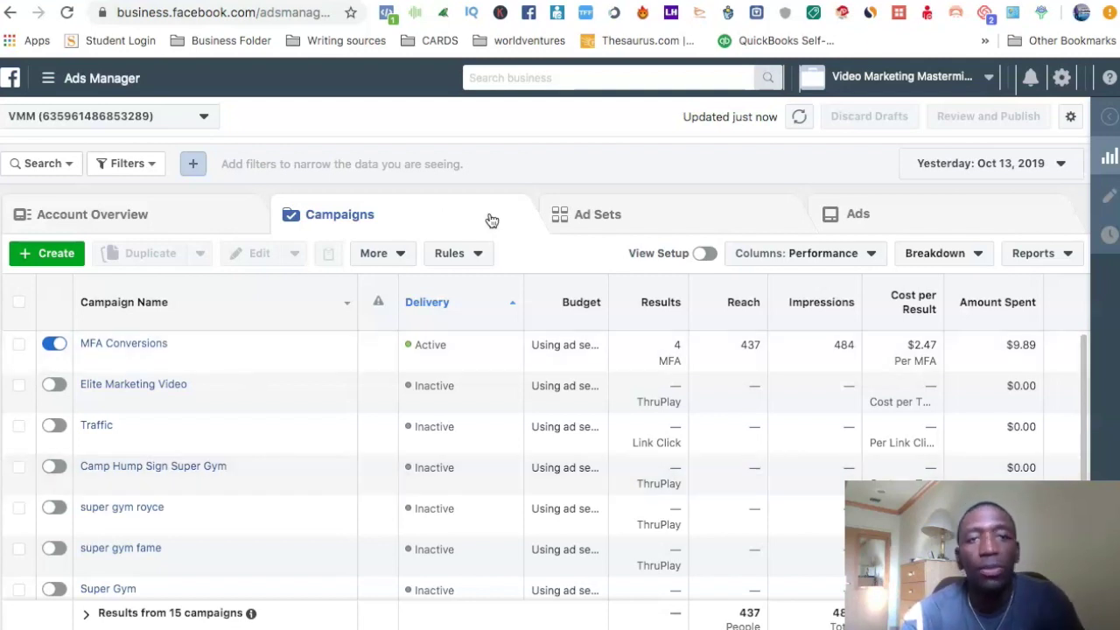
Go from Ads Manager to the Pixels section of Events Manager and open the VMM's Pixel data source.
{"action": "left_click", "coordinate": [46, 84]}
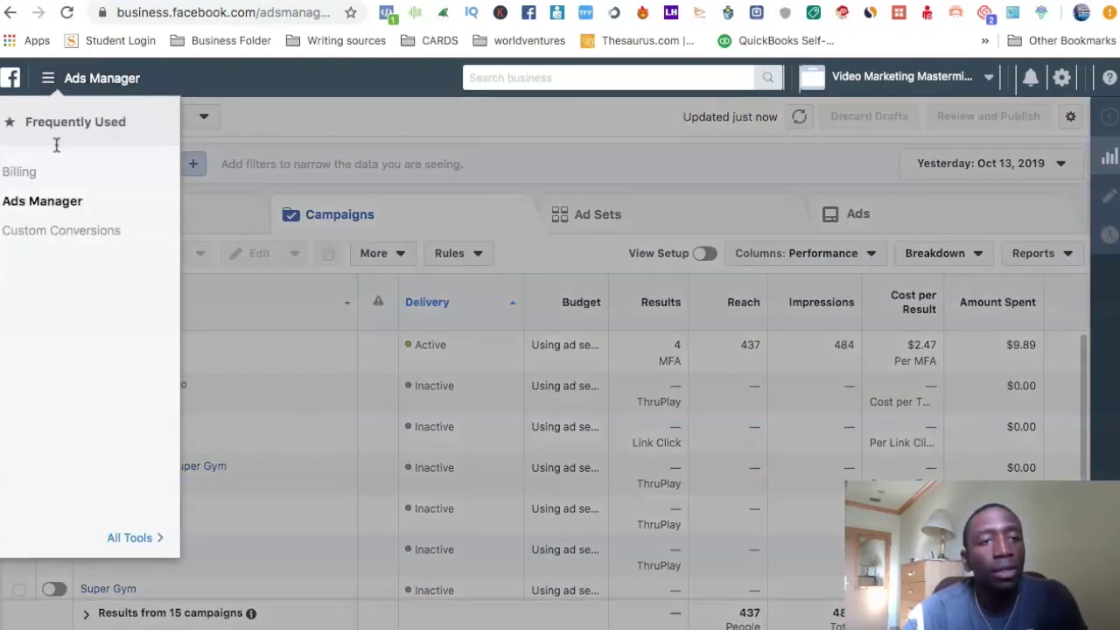
{"action": "mouse_move", "coordinate": [130, 527]}
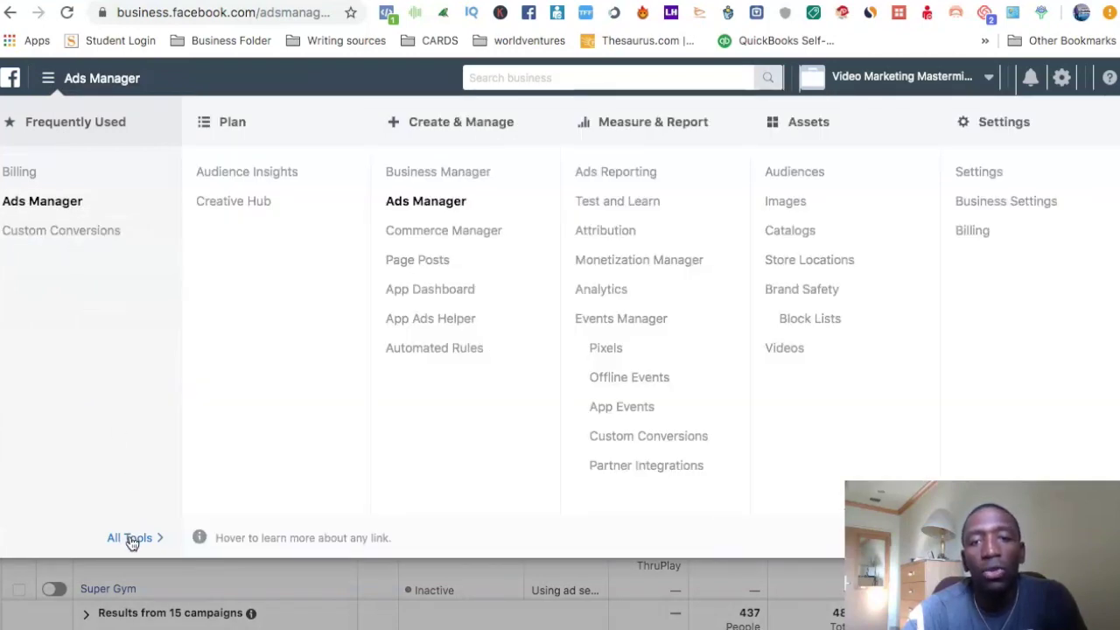
{"action": "left_click", "coordinate": [608, 350]}
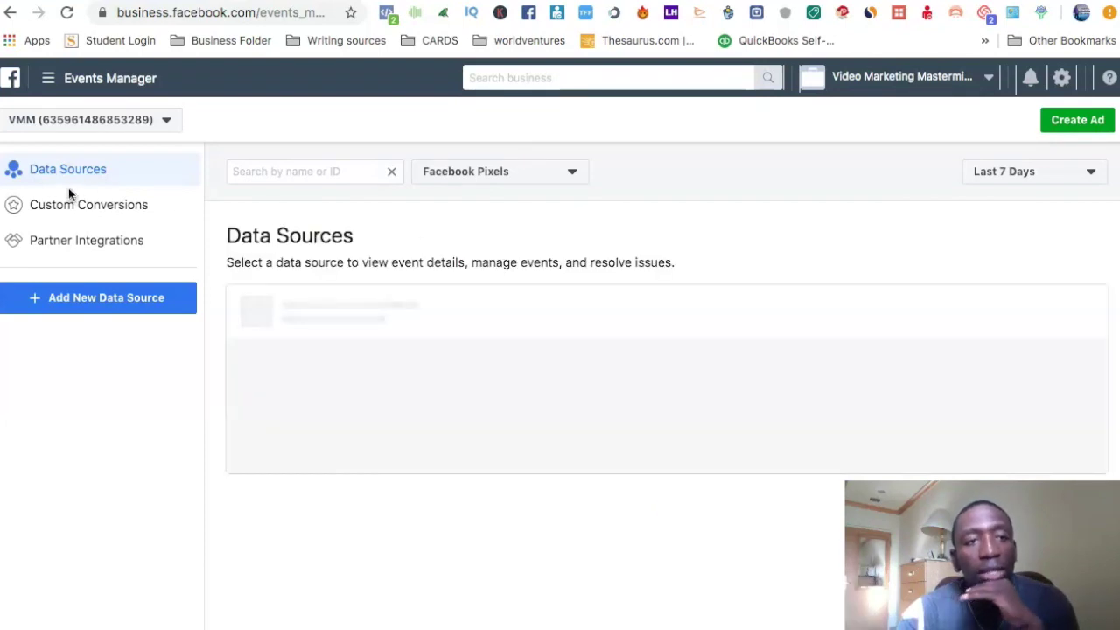
{"action": "left_click", "coordinate": [313, 311]}
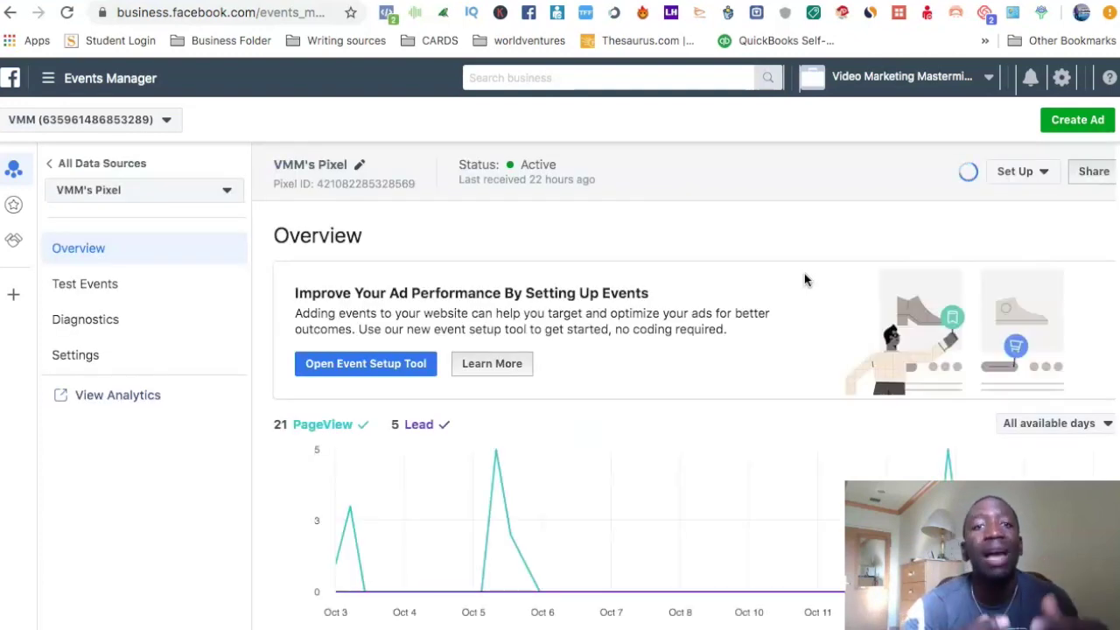
Start the pixel installation by manually adding code to the website and copy the base code to the clipboard.
{"action": "left_click", "coordinate": [1046, 174]}
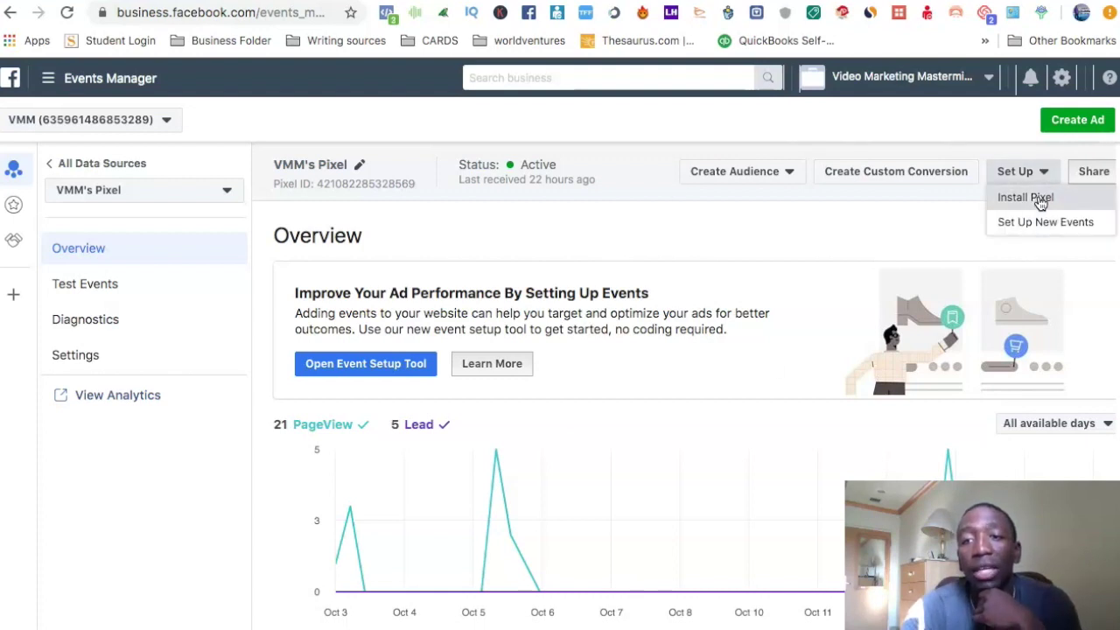
{"action": "left_click", "coordinate": [1039, 199]}
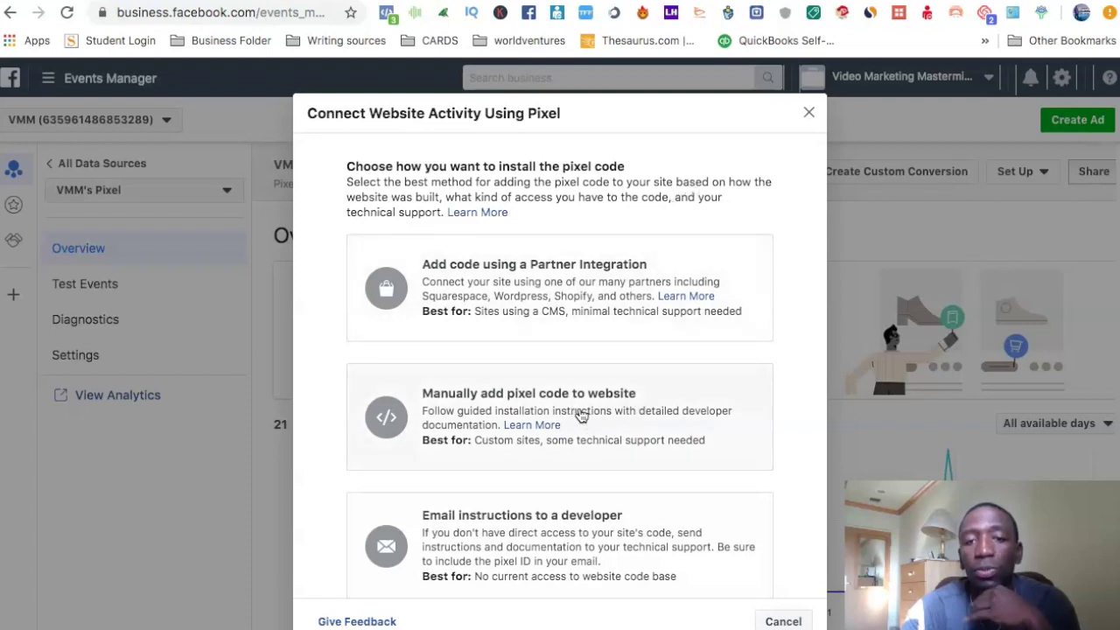
{"action": "left_click", "coordinate": [581, 416]}
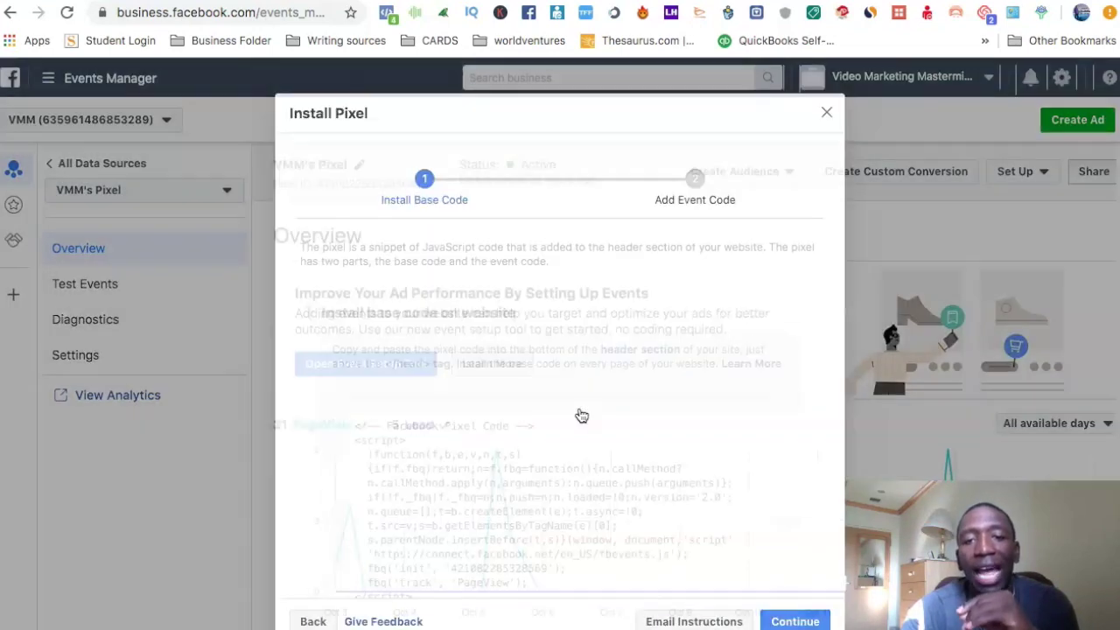
{"action": "scroll", "coordinate": [522, 355], "scroll_direction": "down", "scroll_amount": 3}
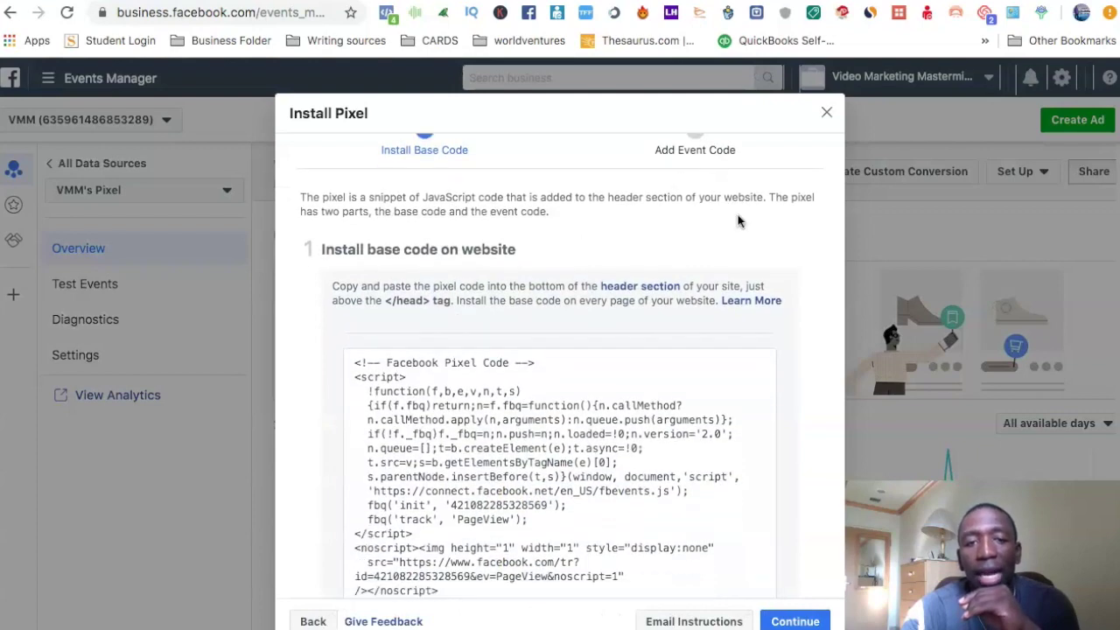
{"action": "mouse_move", "coordinate": [543, 366]}
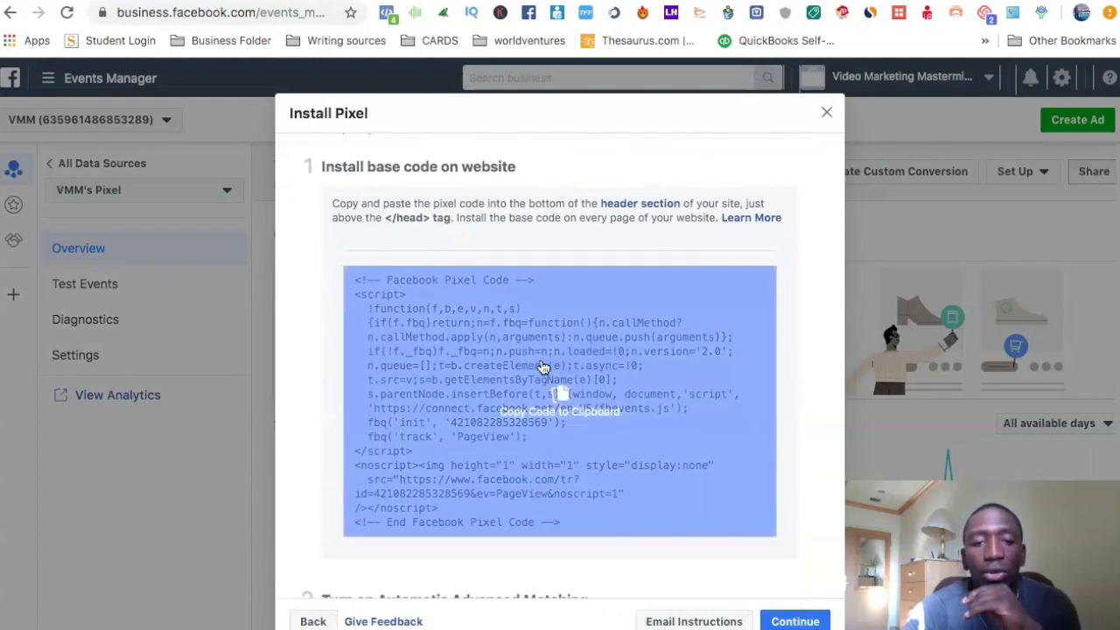
{"action": "left_click", "coordinate": [542, 366]}
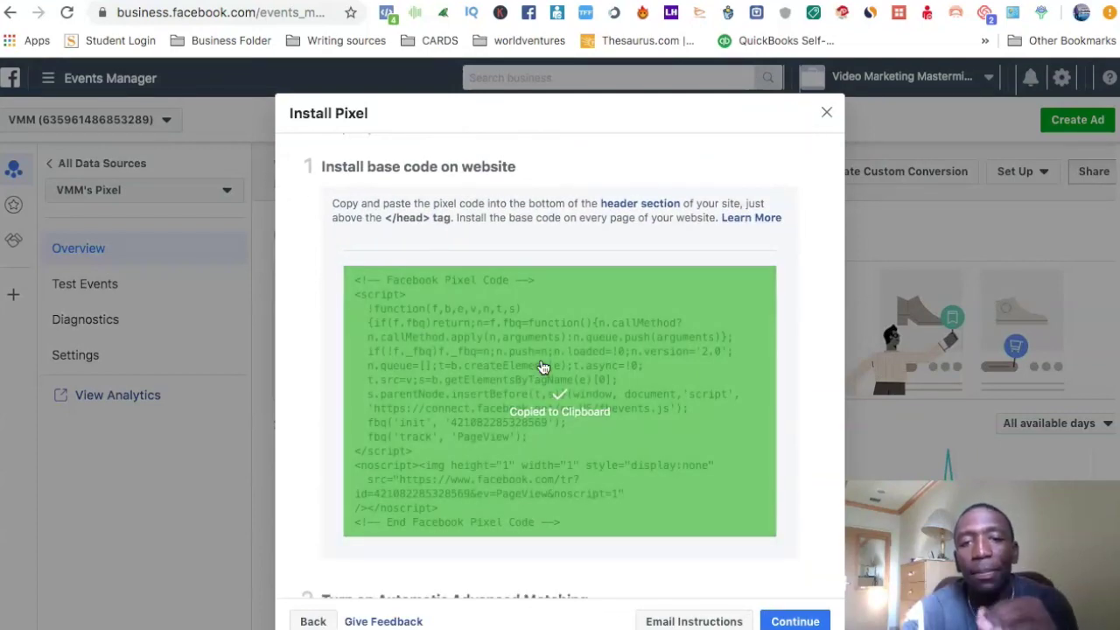
Switch to Online Sales Pro and open the saved myecon30days page for editing.
{"action": "left_click", "coordinate": [700, 0]}
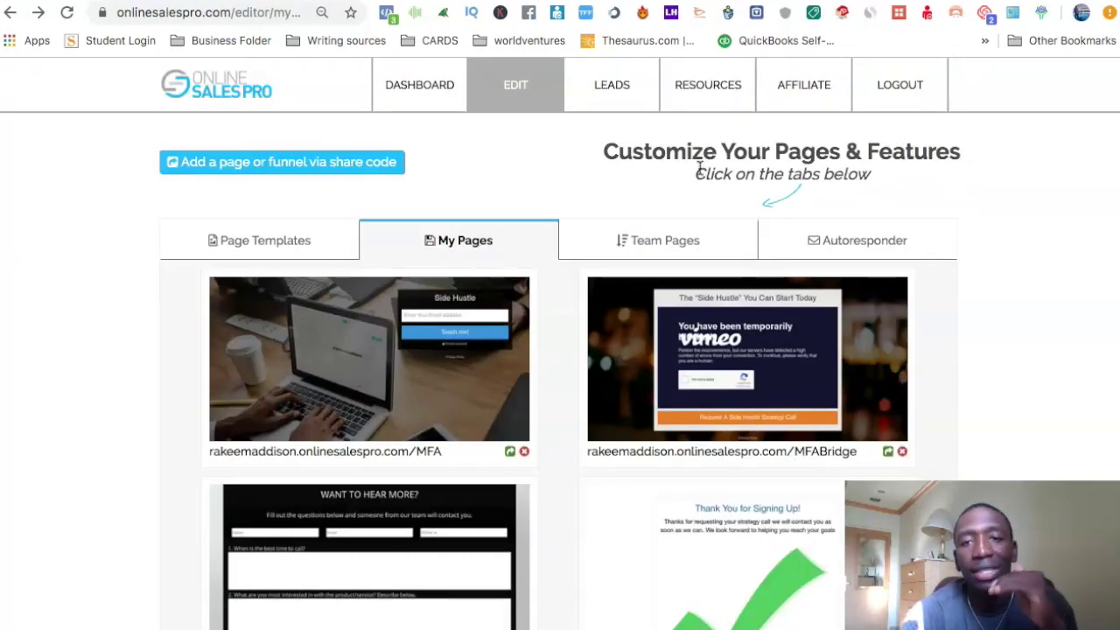
{"action": "scroll", "coordinate": [590, 166], "scroll_direction": "down", "scroll_amount": 5}
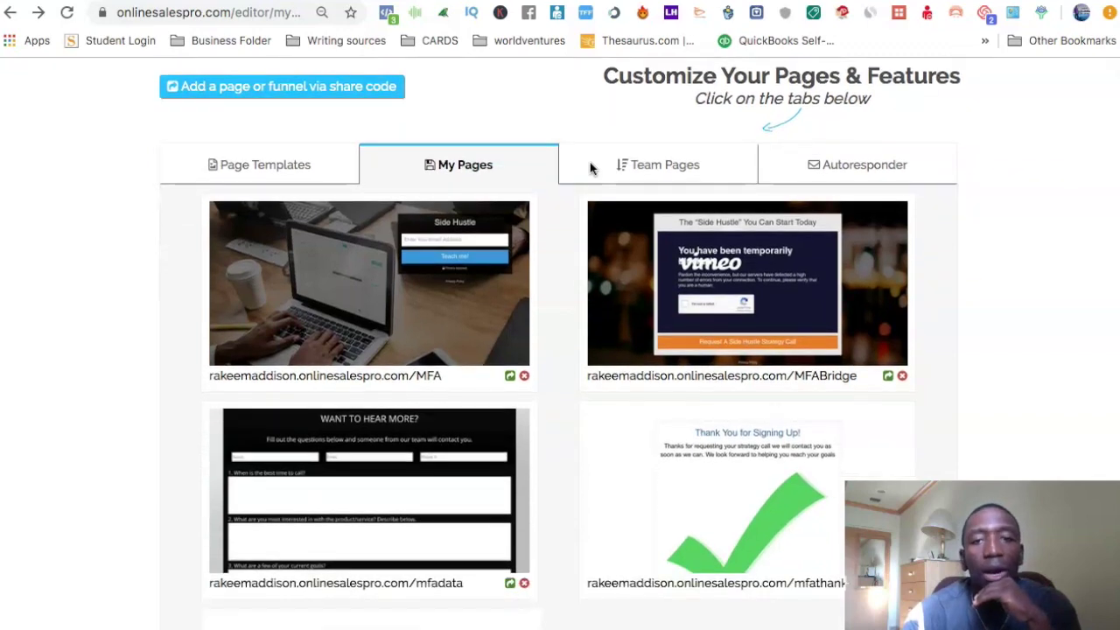
{"action": "scroll", "coordinate": [590, 168], "scroll_direction": "down", "scroll_amount": 8}
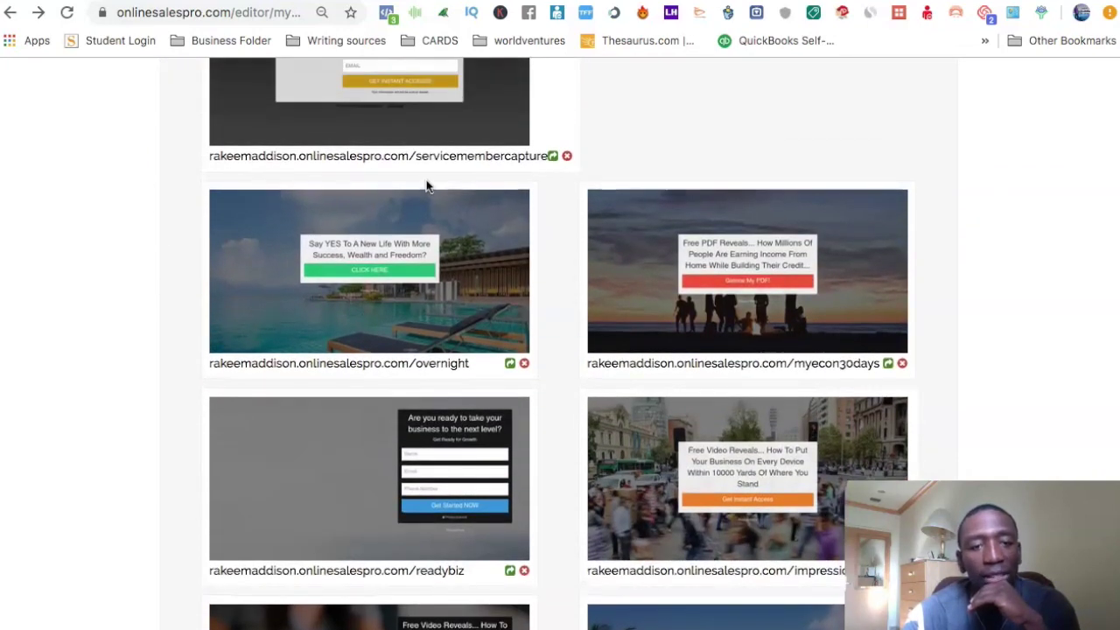
{"action": "left_click", "coordinate": [745, 242]}
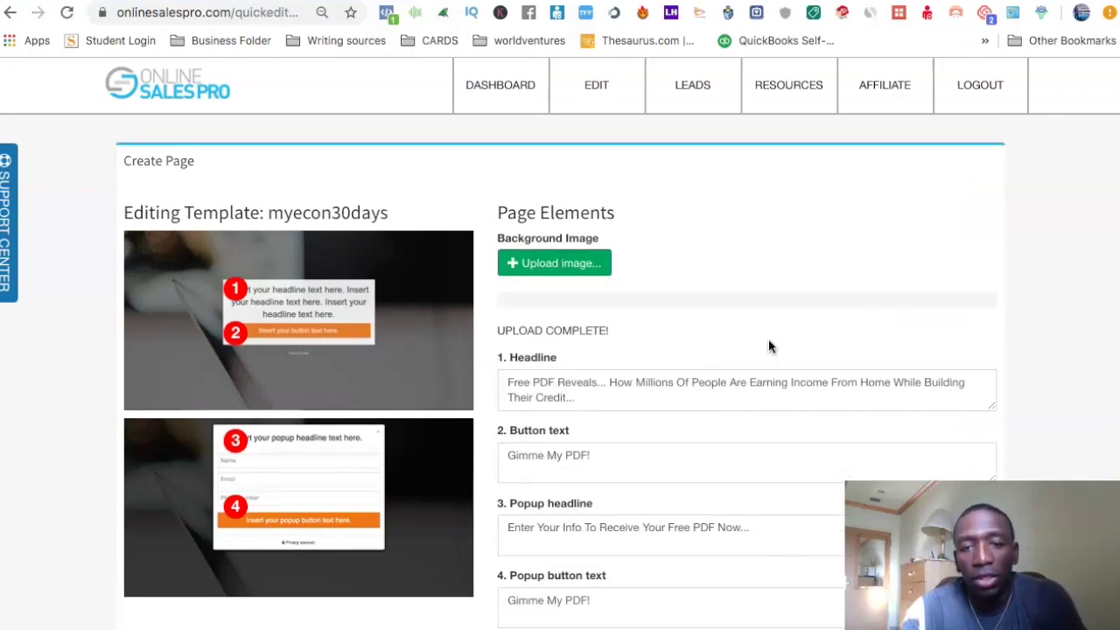
Paste the Facebook pixel code into the page's advanced Tracking Codes setting, save it and finish the preview.
{"action": "scroll", "coordinate": [768, 343], "scroll_direction": "down", "scroll_amount": 3}
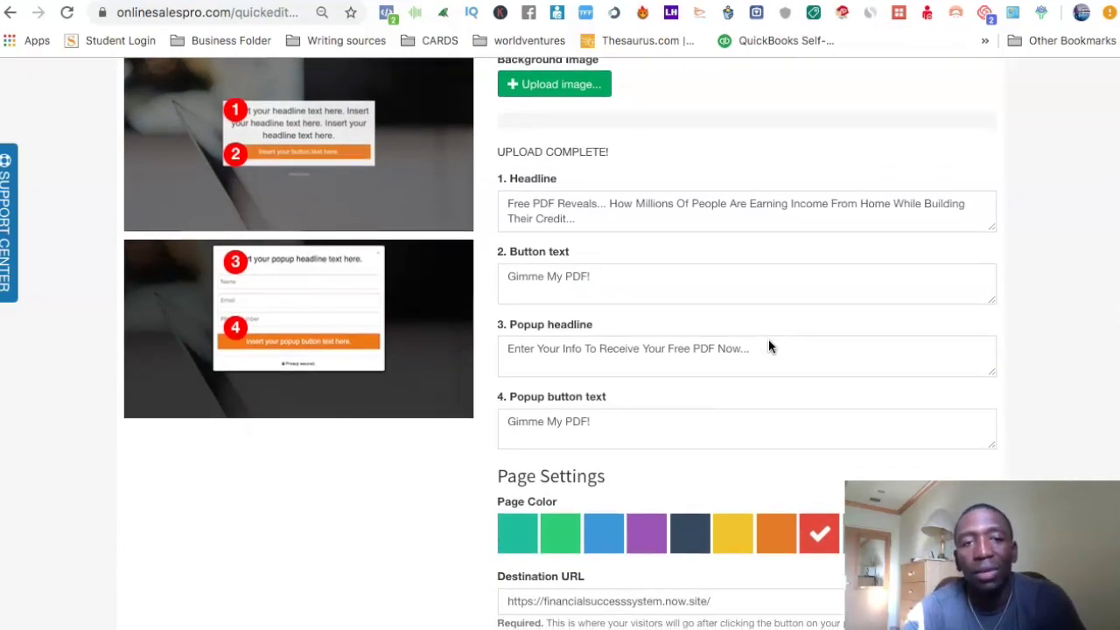
{"action": "scroll", "coordinate": [769, 346], "scroll_direction": "down", "scroll_amount": 3}
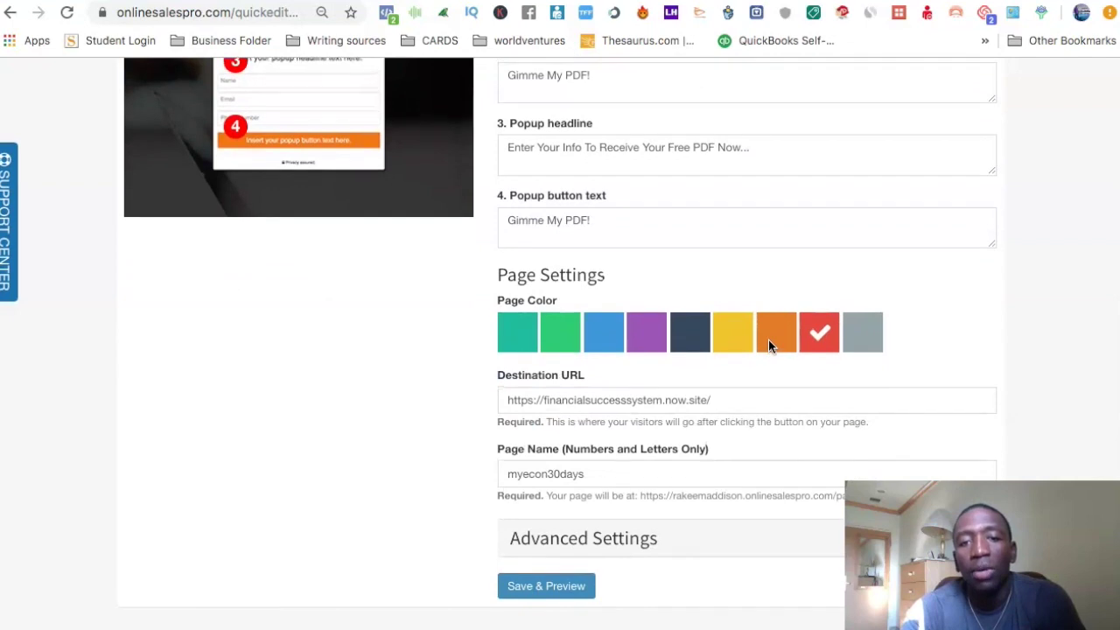
{"action": "left_click", "coordinate": [596, 542]}
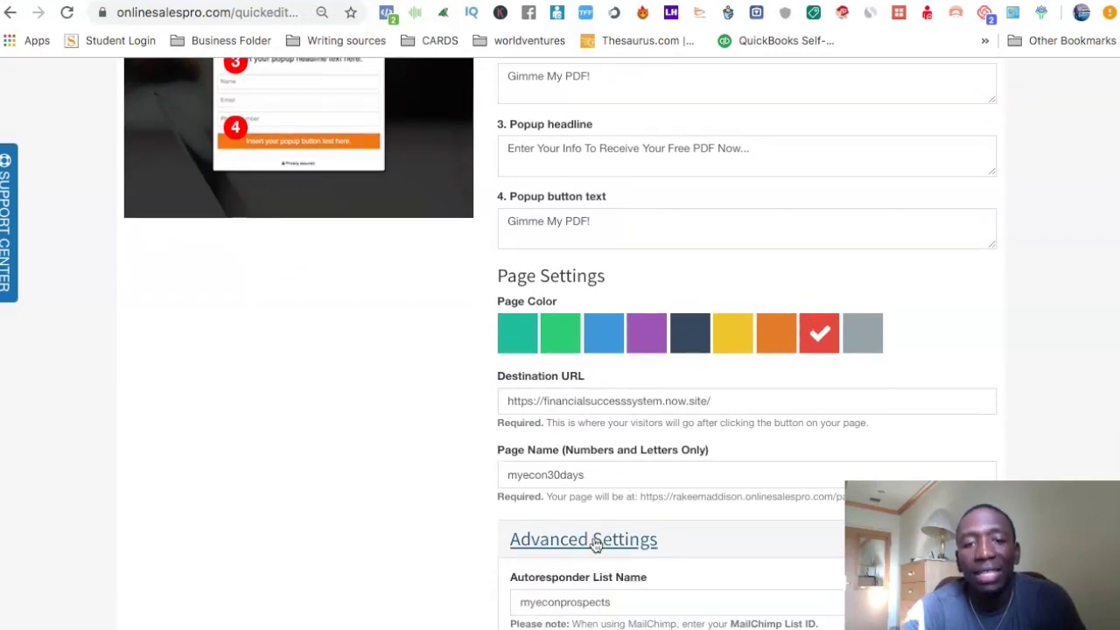
{"action": "scroll", "coordinate": [1057, 326], "scroll_direction": "down", "scroll_amount": 3}
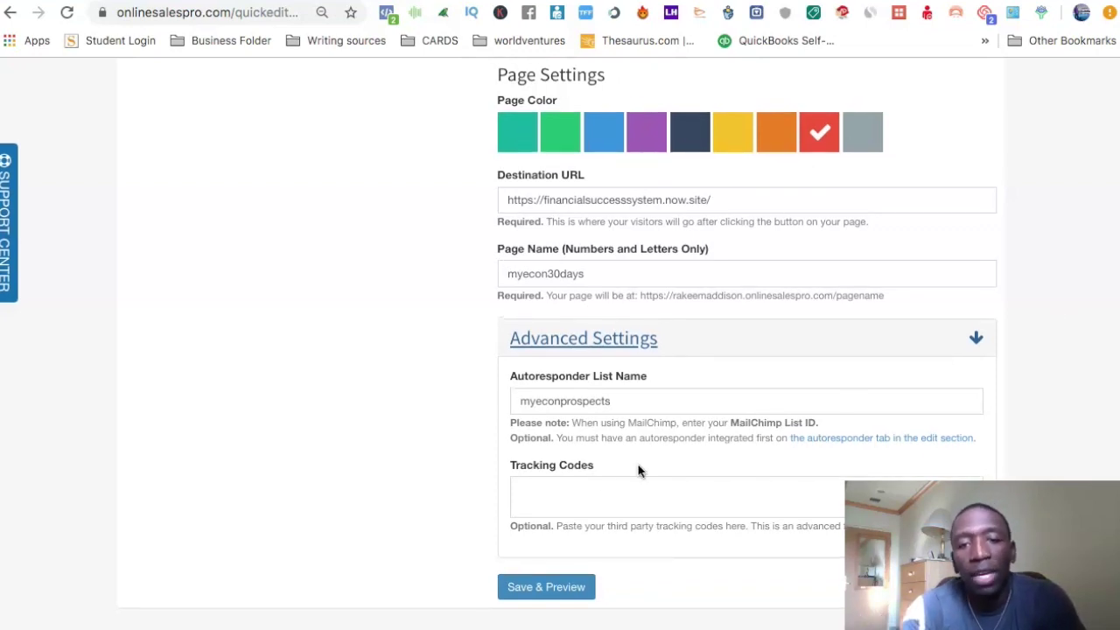
{"action": "left_click", "coordinate": [566, 491]}
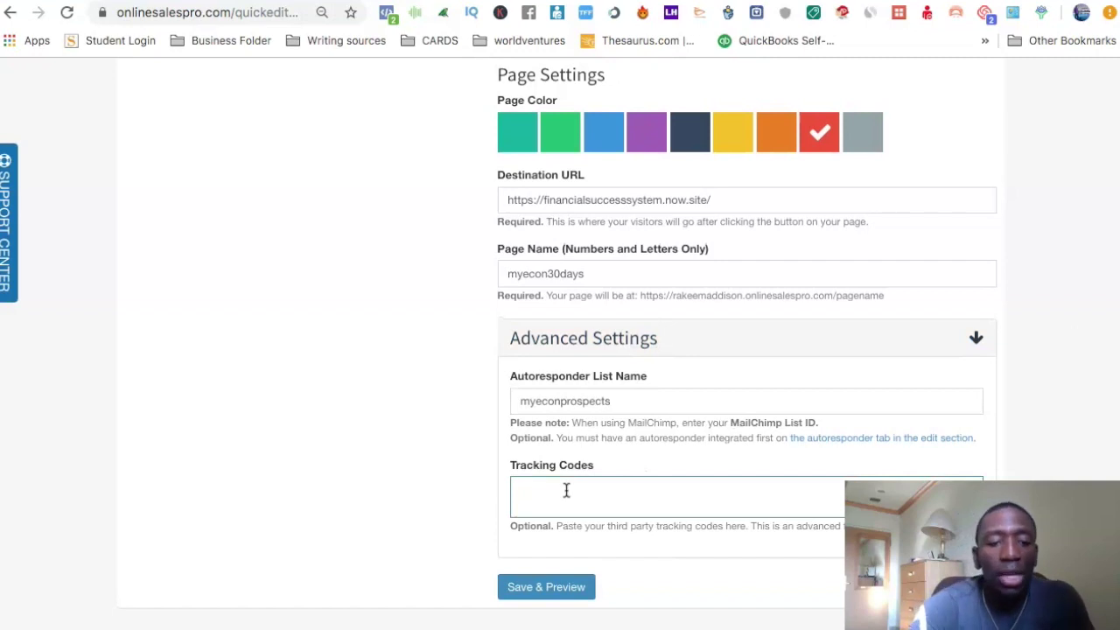
{"action": "key", "text": "super+v"}
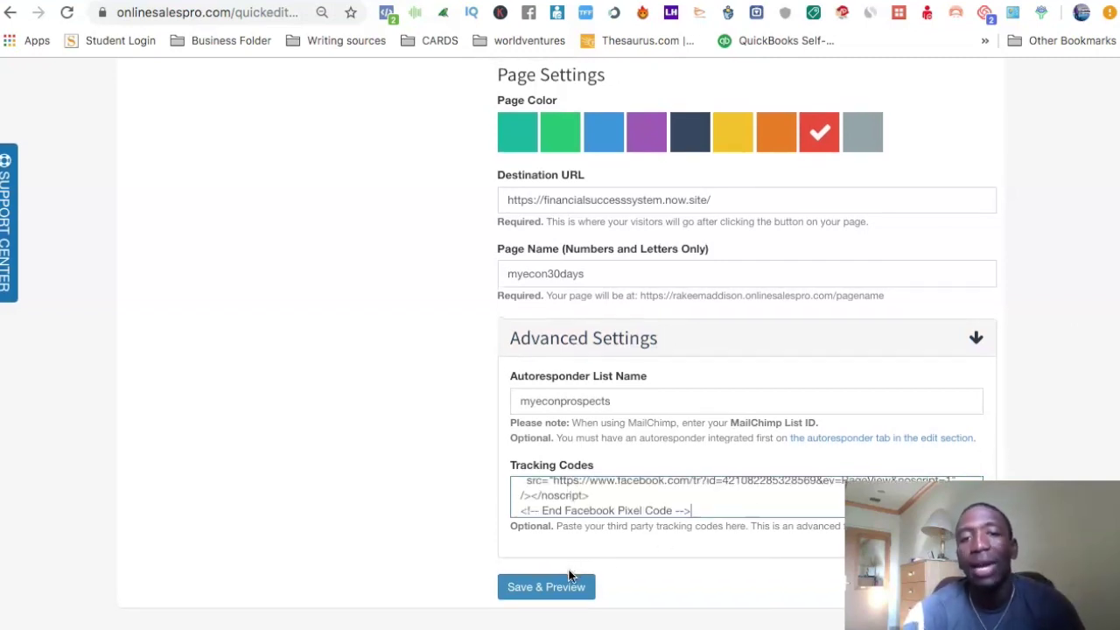
{"action": "left_click", "coordinate": [525, 592]}
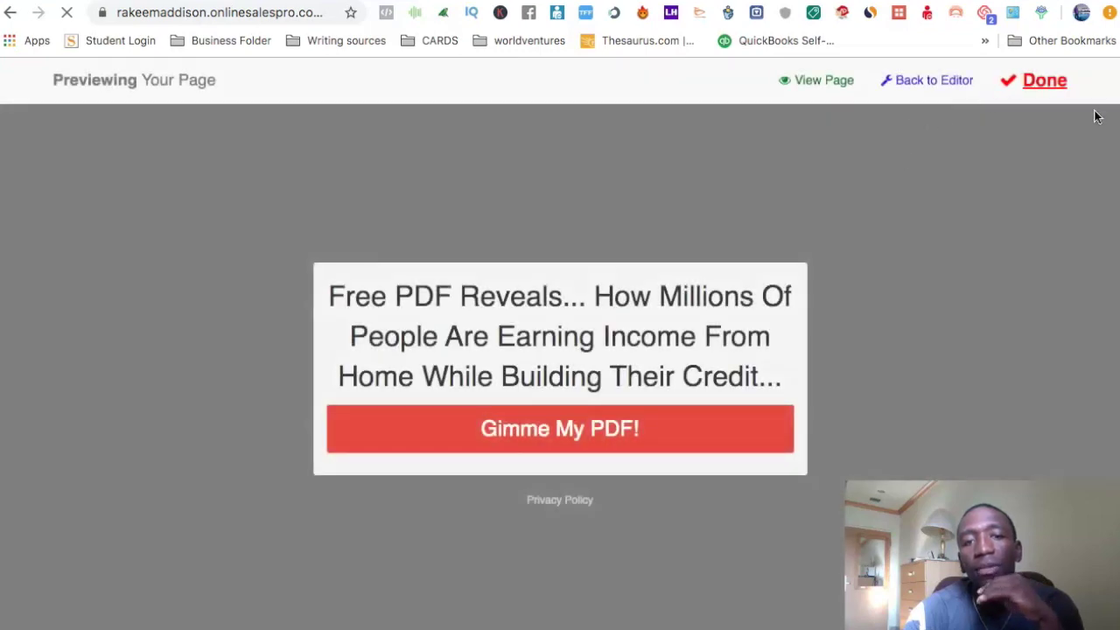
{"action": "left_click", "coordinate": [1046, 86]}
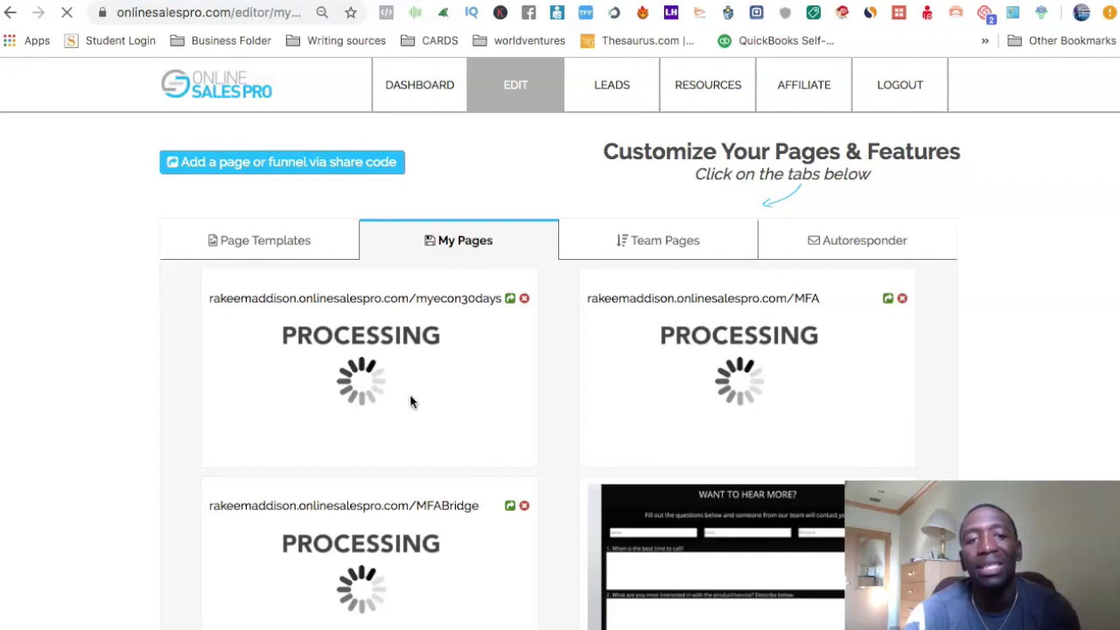
Open the copied myecon30days page address in a new tab and inspect its pixel with Facebook Pixel Helper.
{"action": "left_click_drag", "start_coordinate": [208, 453], "coordinate": [503, 468]}
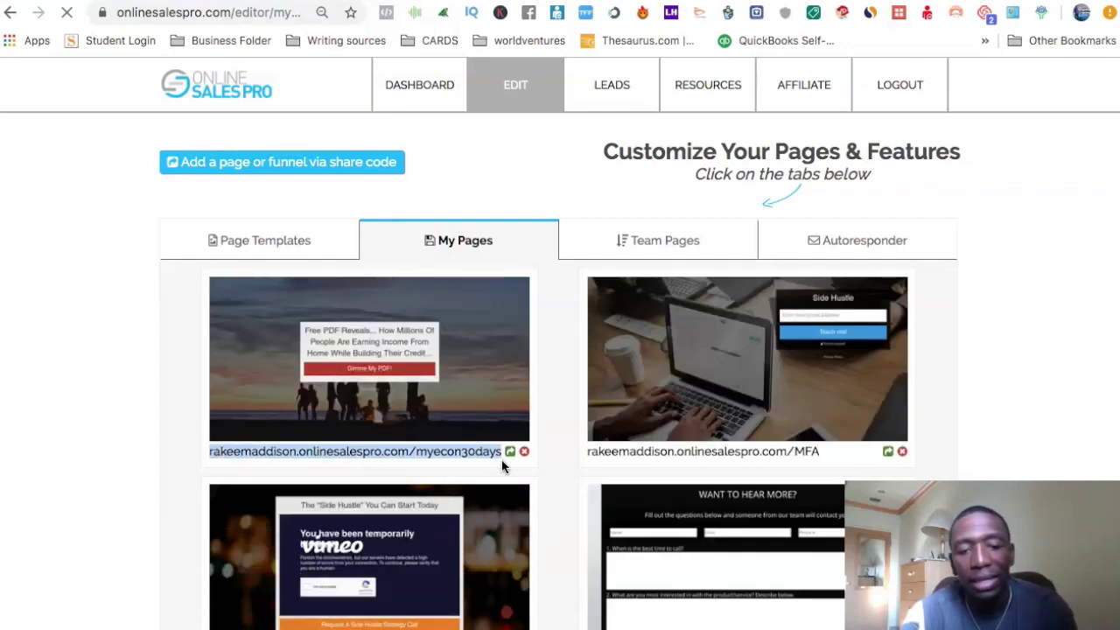
{"action": "key", "text": "ctrl+c"}
{"action": "key", "text": "ctrl+t"}
{"action": "key", "text": "ctrl+v"}
{"action": "key", "text": "Return"}
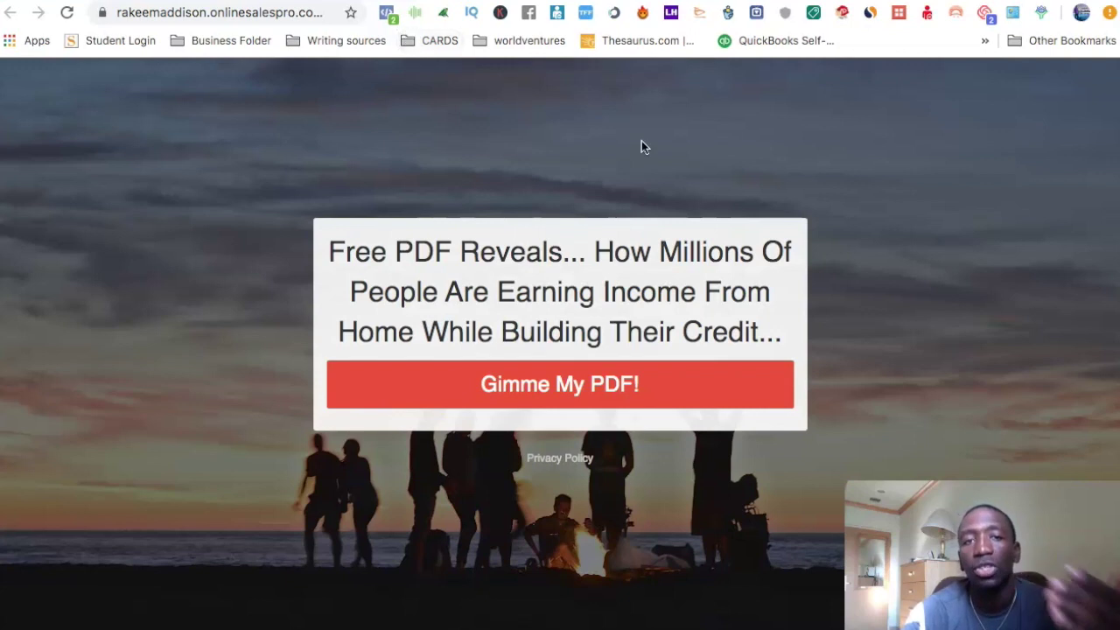
{"action": "left_click", "coordinate": [388, 13]}
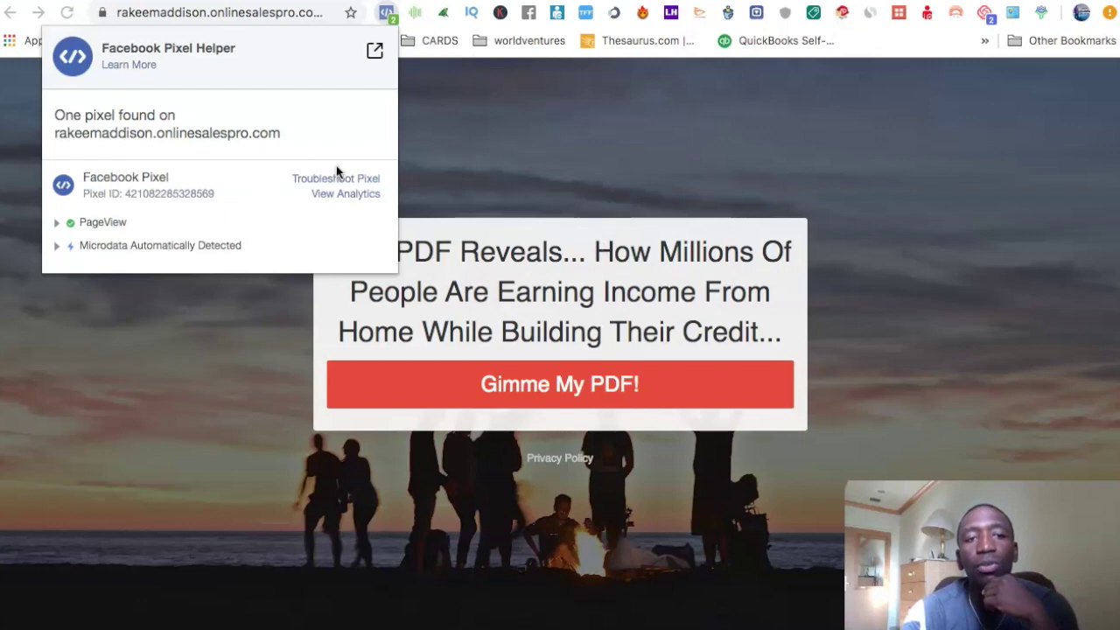
{"action": "key", "text": "Escape"}
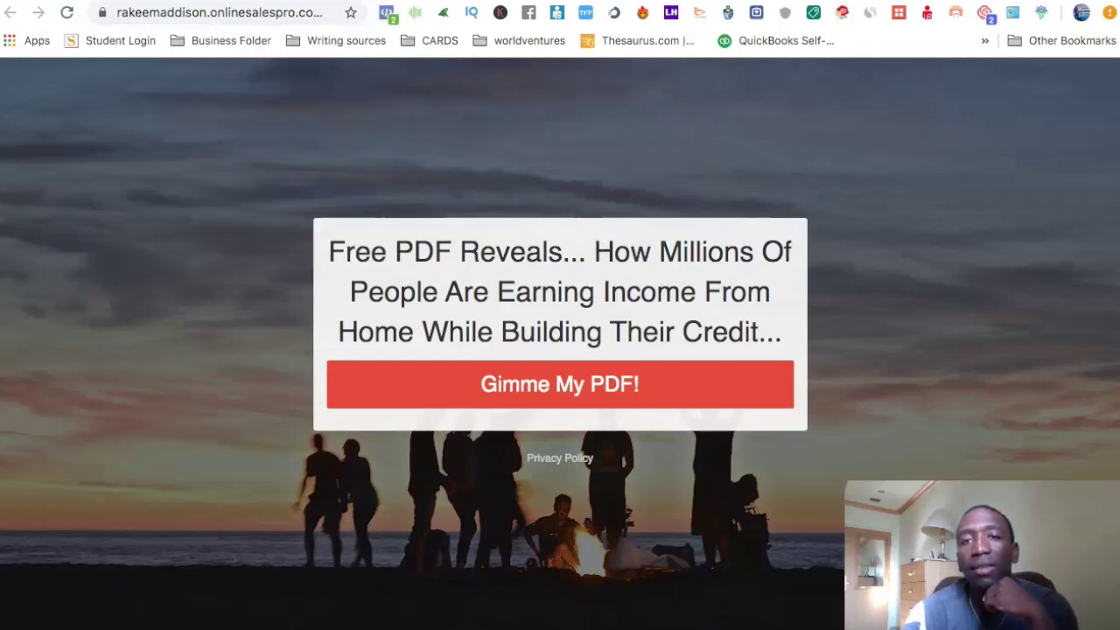
Return to the pixel installation in Events Manager, continue past the base code and choose Facebook's Event Setup Tool.
{"action": "key", "text": "ctrl+shift+Tab"}
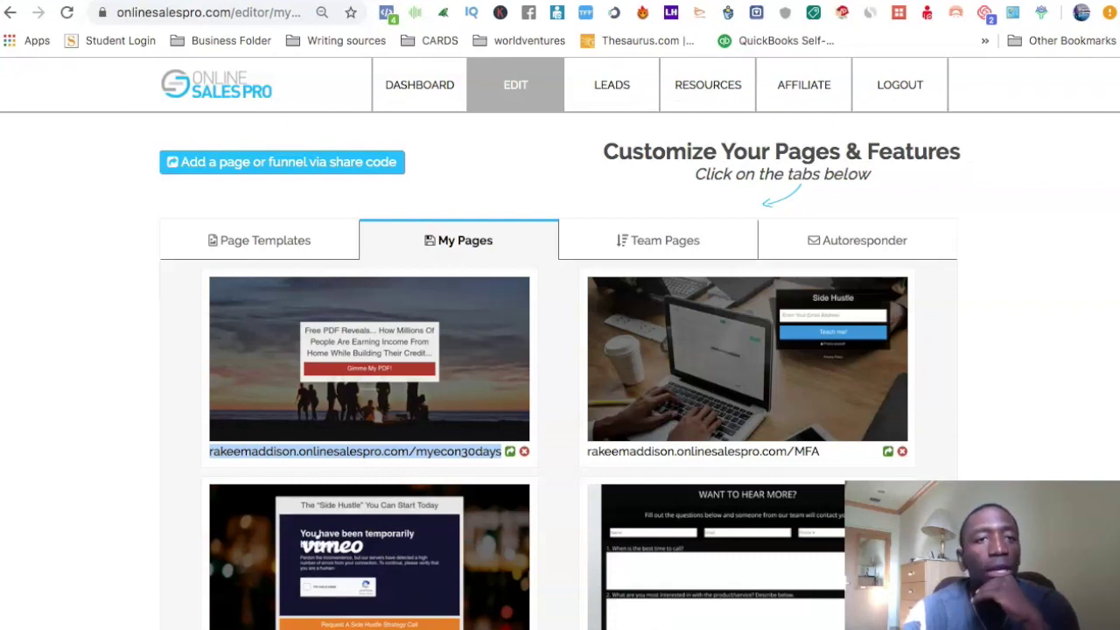
{"action": "key", "text": "ctrl+Tab"}
{"action": "left_click", "coordinate": [750, 311]}
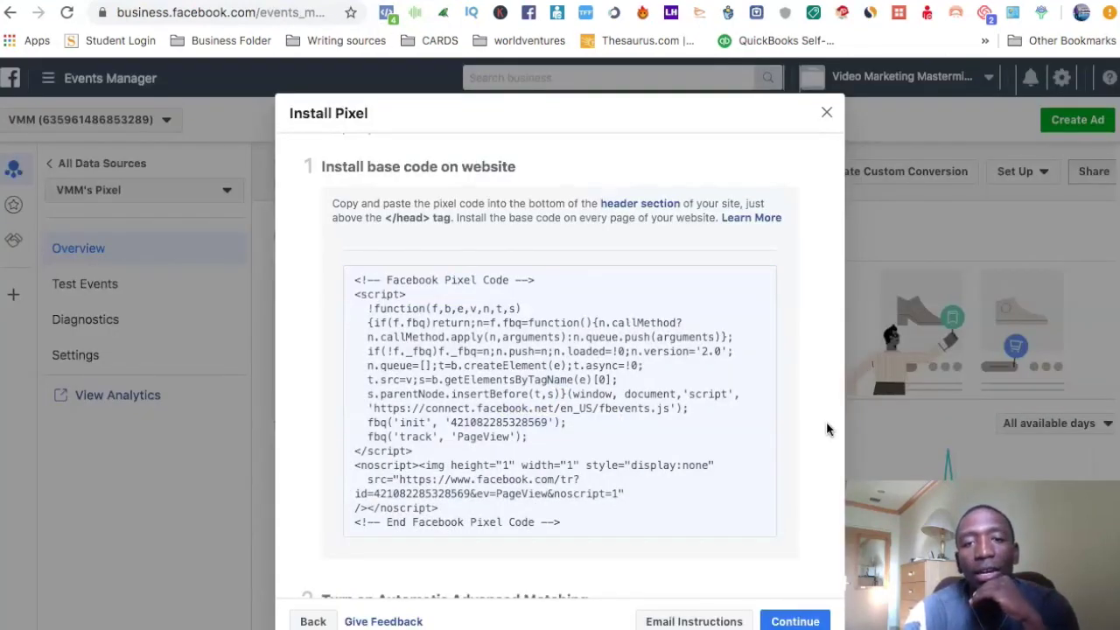
{"action": "scroll", "coordinate": [826, 429], "scroll_direction": "down", "scroll_amount": 4}
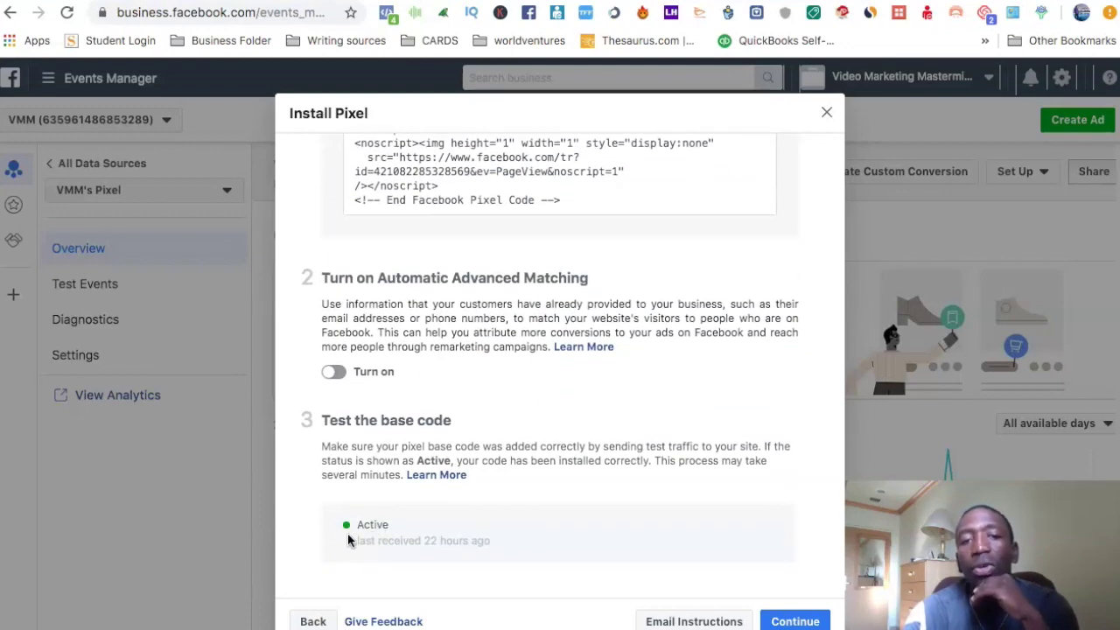
{"action": "left_click", "coordinate": [795, 621]}
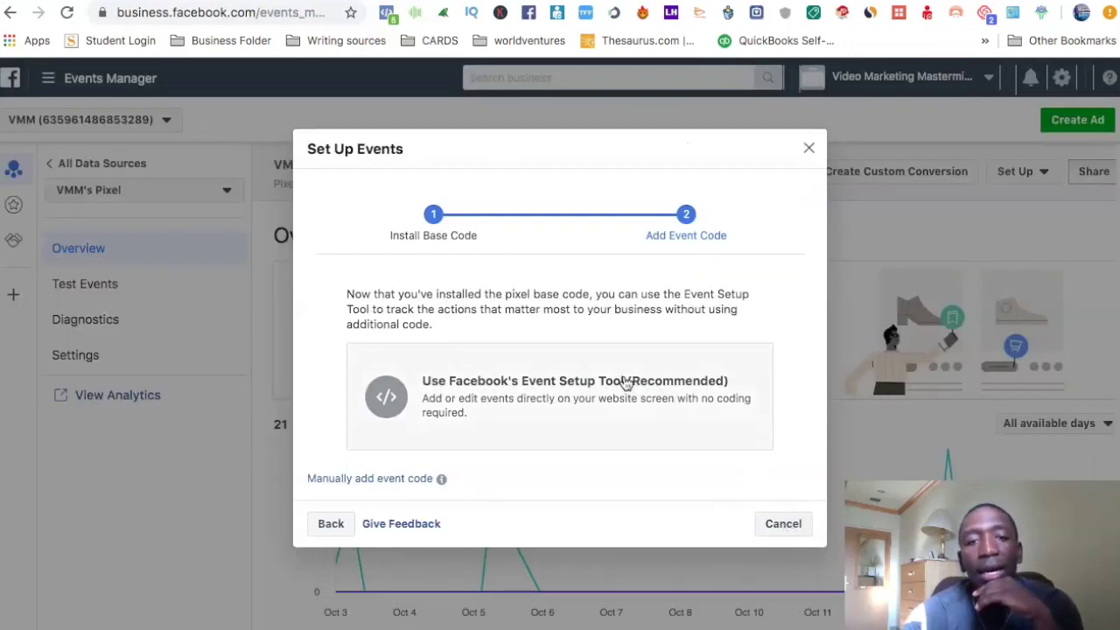
{"action": "left_click", "coordinate": [626, 384]}
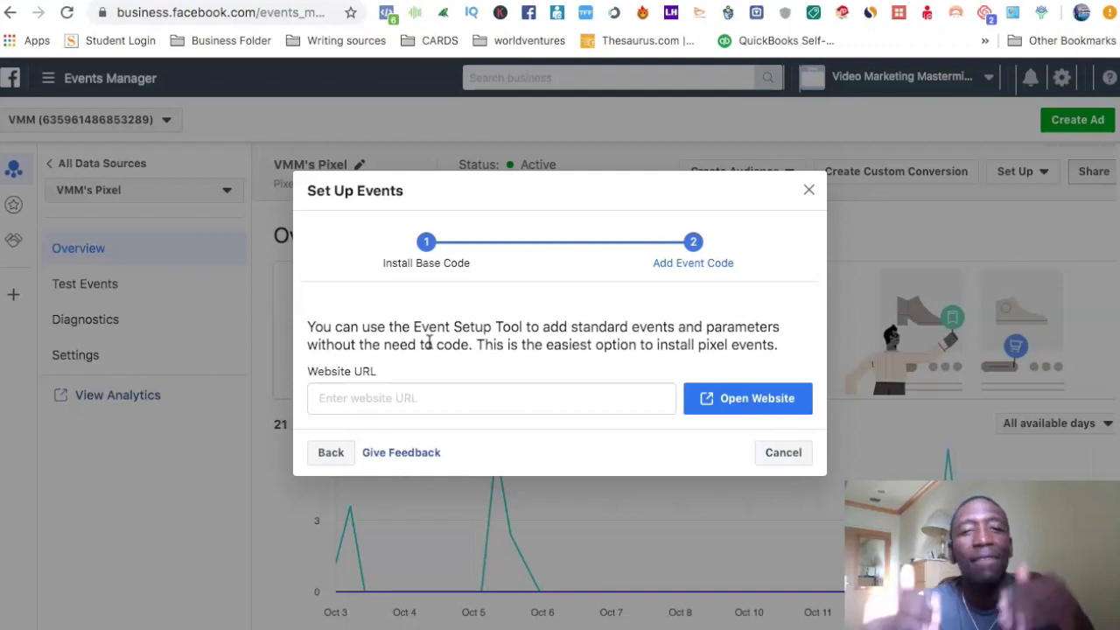
{"action": "left_click", "coordinate": [375, 398]}
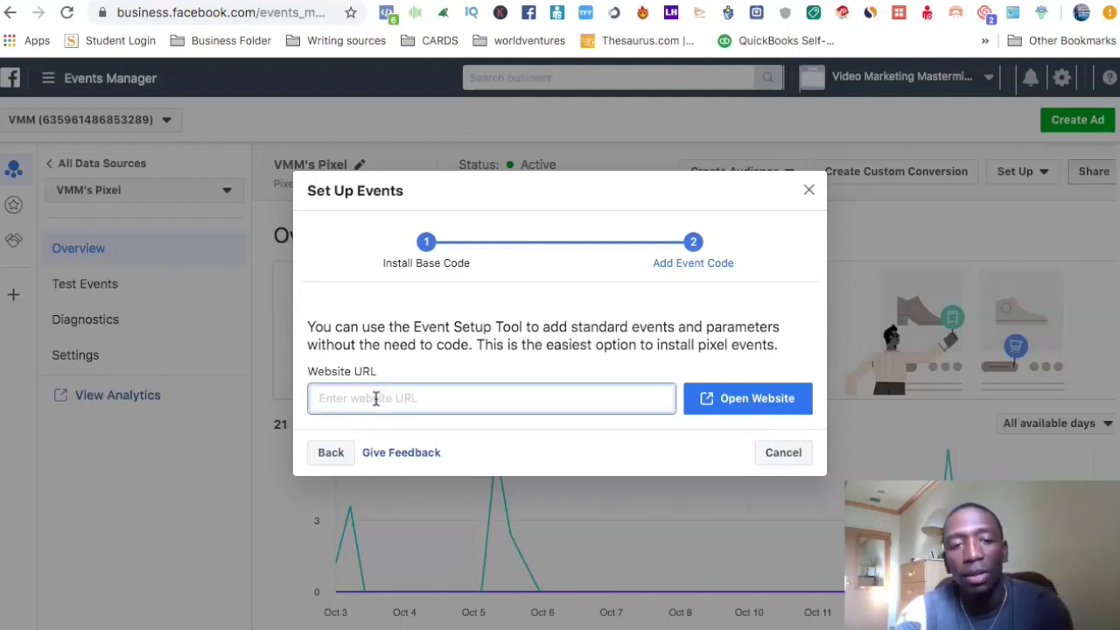
{"action": "key", "text": "ctrl+v"}
{"action": "left_click", "coordinate": [320, 398]}
{"action": "type", "text": "http://"}
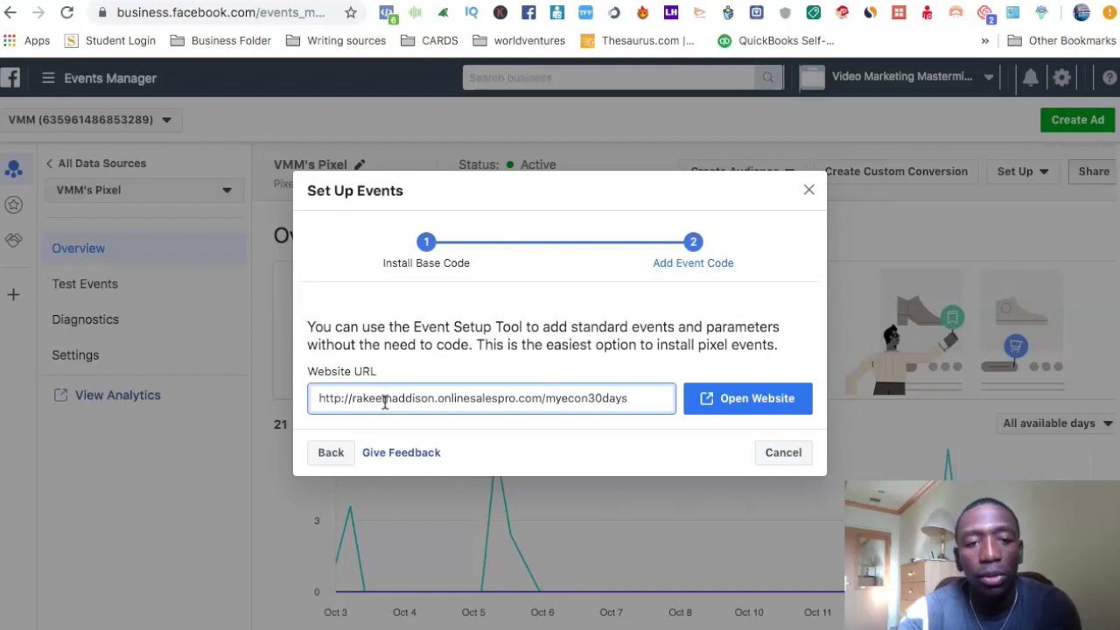
{"action": "left_click", "coordinate": [767, 402]}
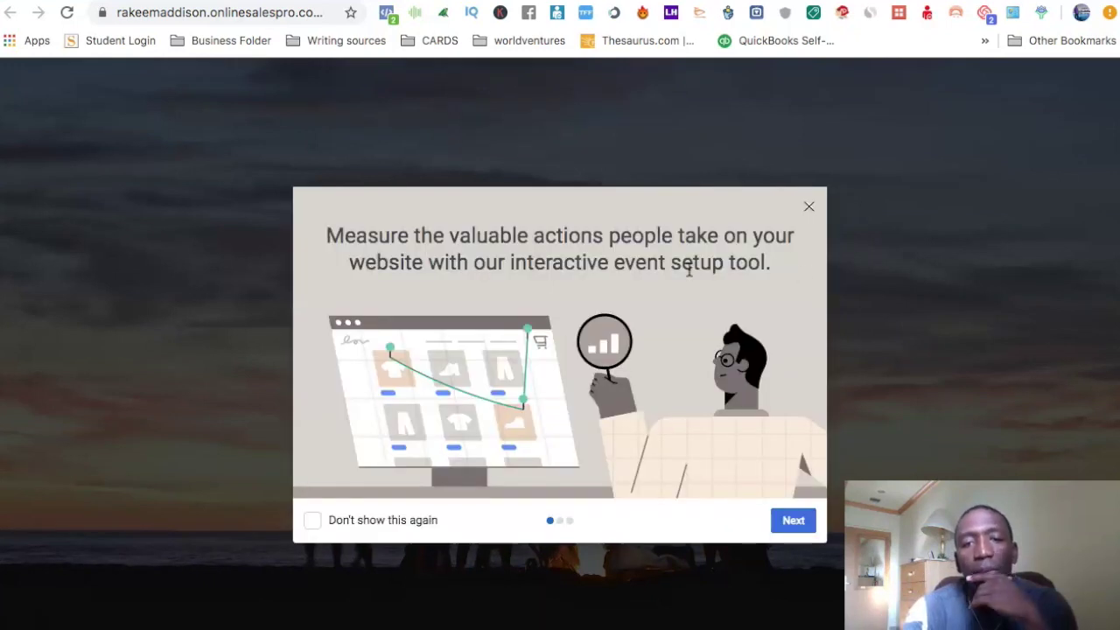
Go through the Event Setup Tool introduction and select Lead as the event to track using a URL.
{"action": "left_click", "coordinate": [797, 523]}
{"action": "left_click", "coordinate": [796, 523]}
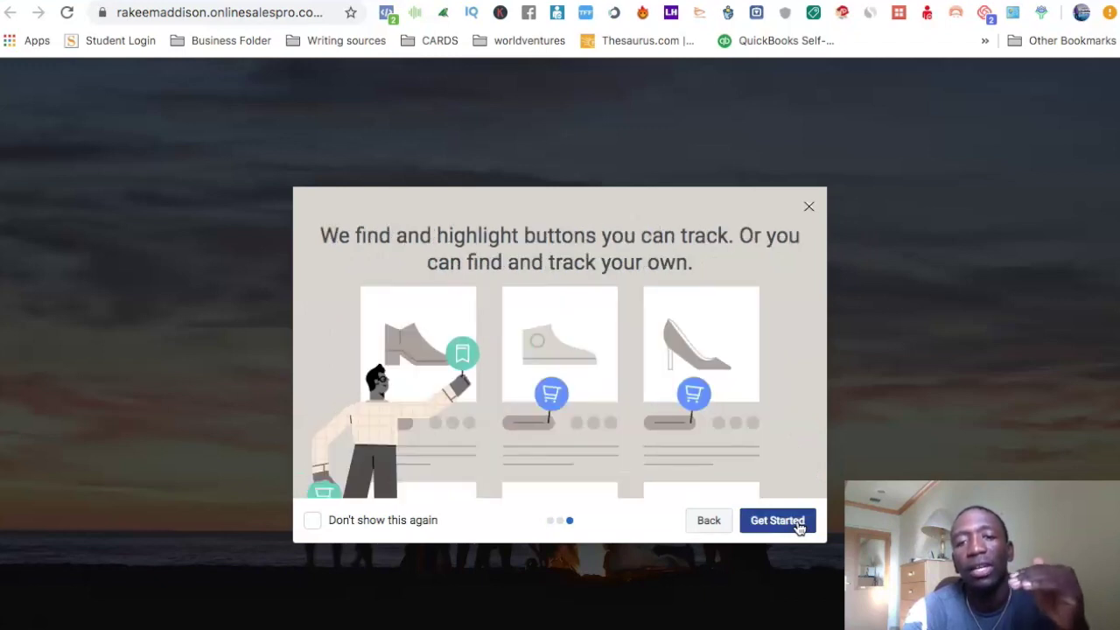
{"action": "left_click", "coordinate": [777, 521]}
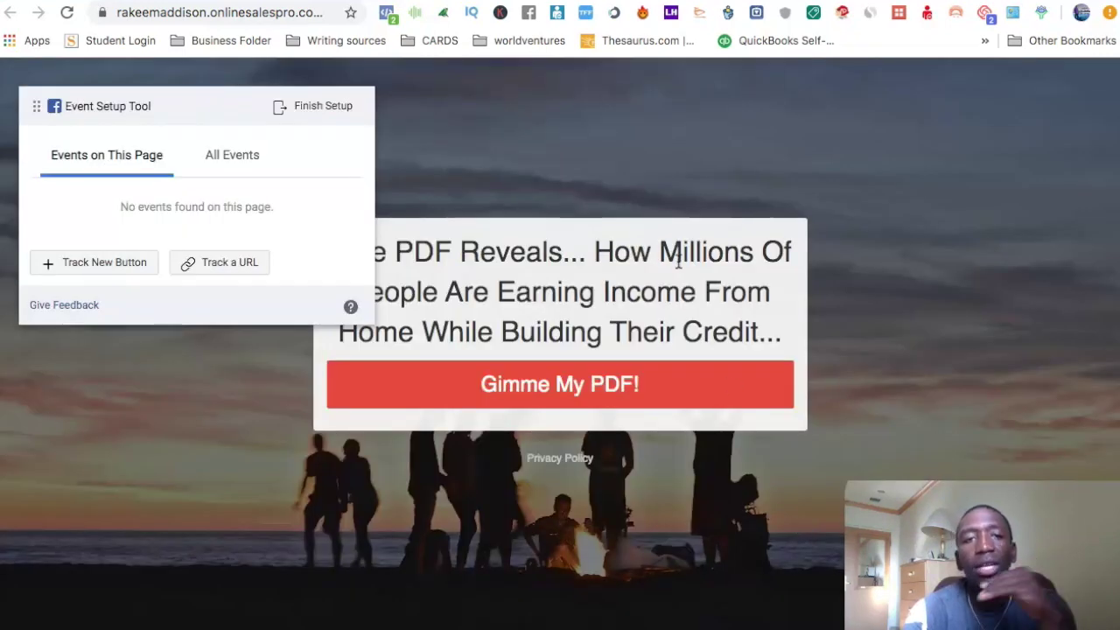
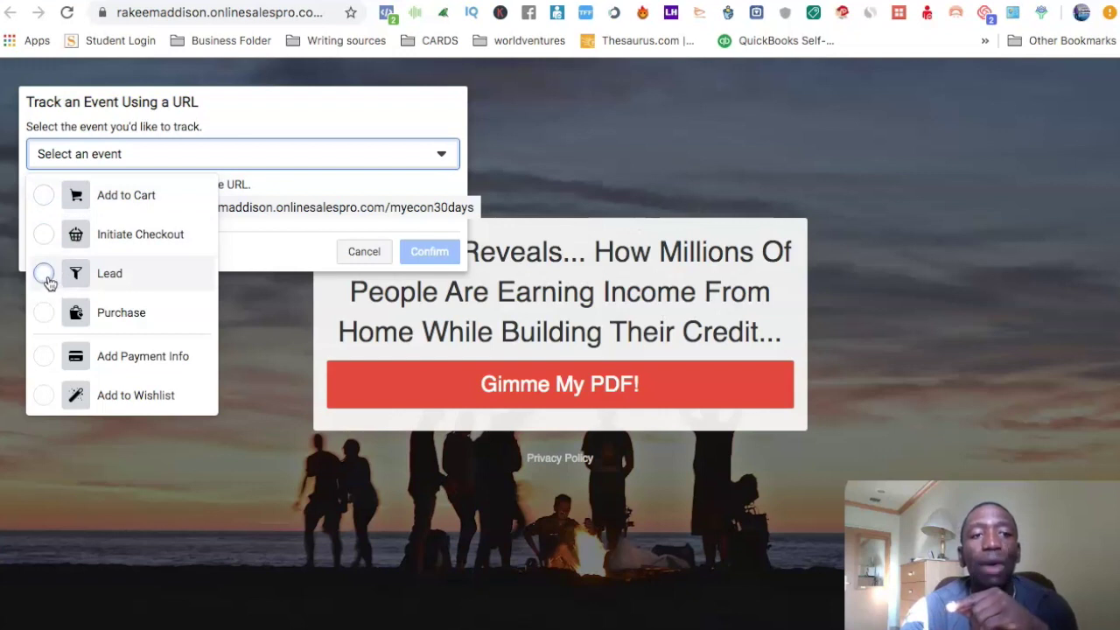
{"action": "left_click", "coordinate": [46, 274]}
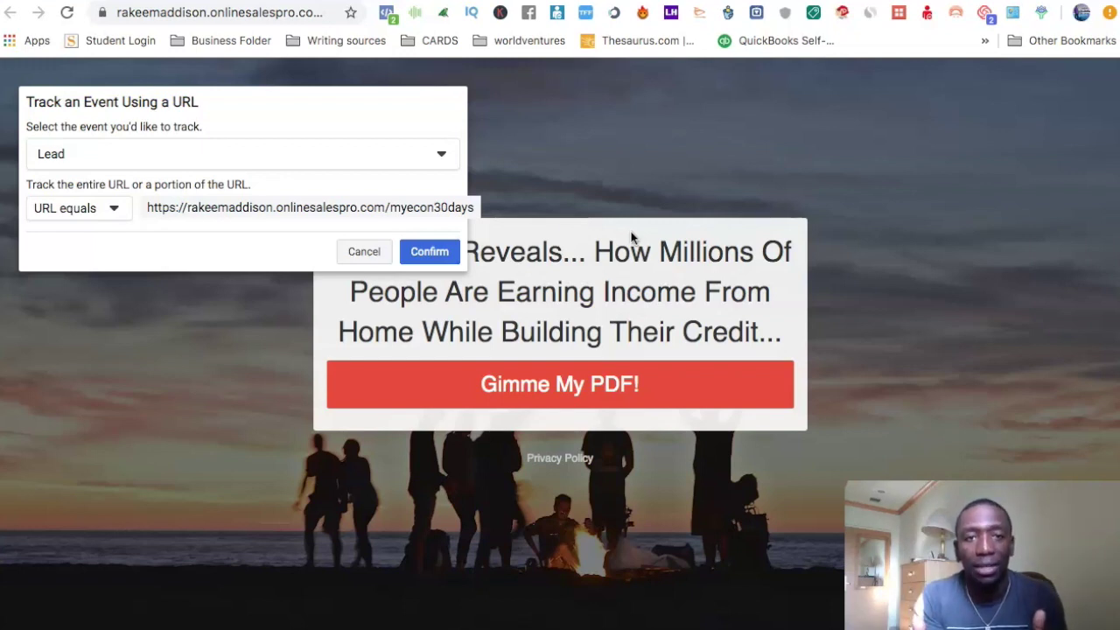
{"action": "left_click", "coordinate": [120, 208]}
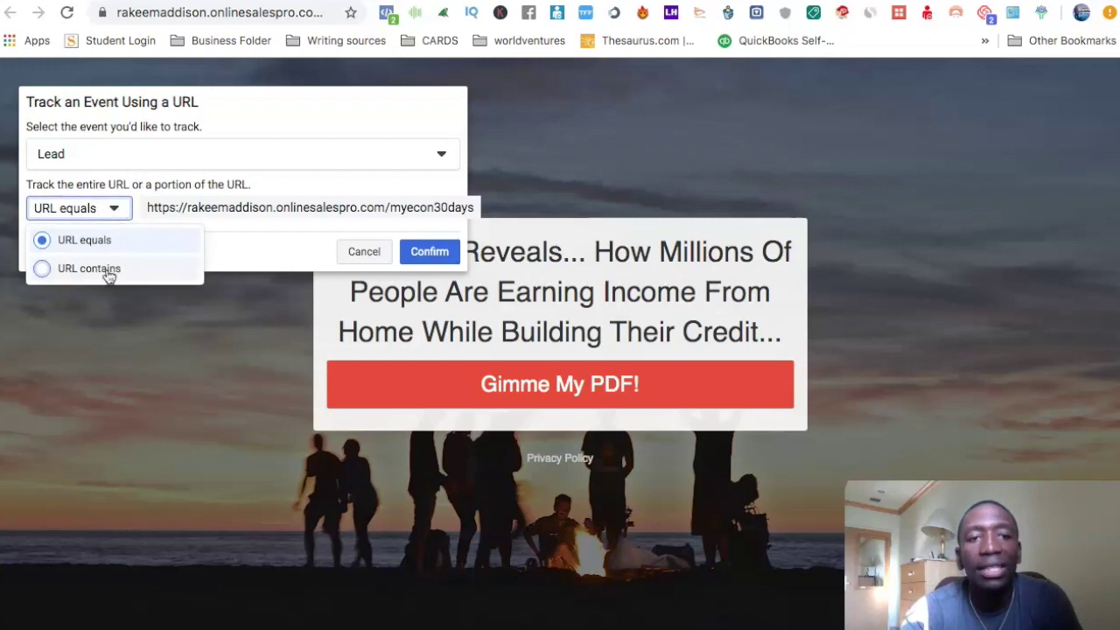
{"action": "left_click", "coordinate": [108, 270]}
{"action": "left_click", "coordinate": [122, 210]}
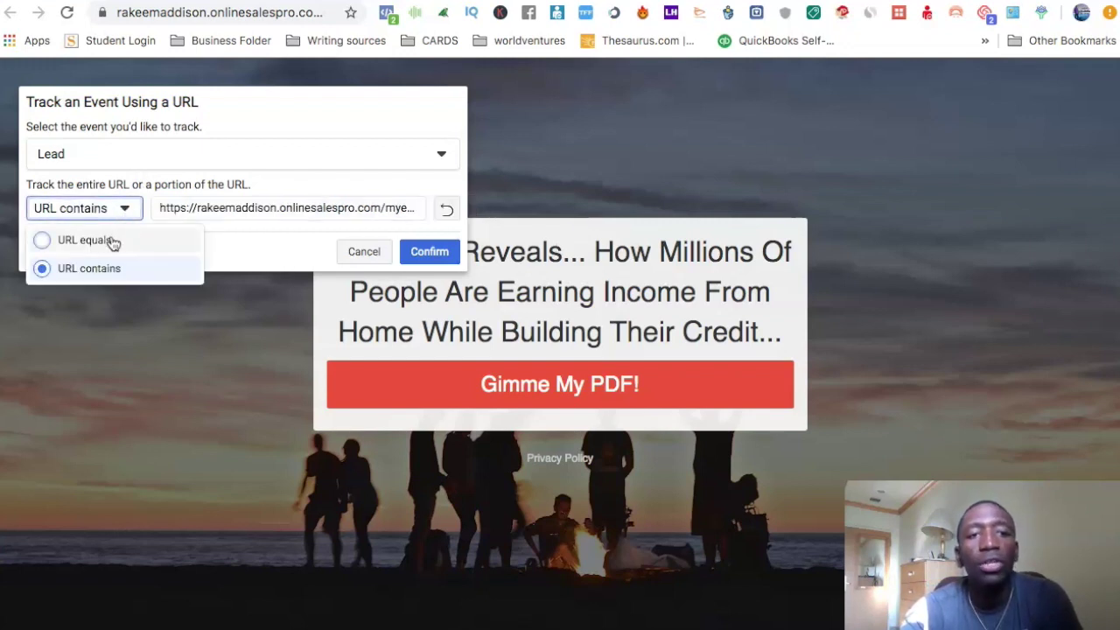
{"action": "left_click", "coordinate": [113, 242]}
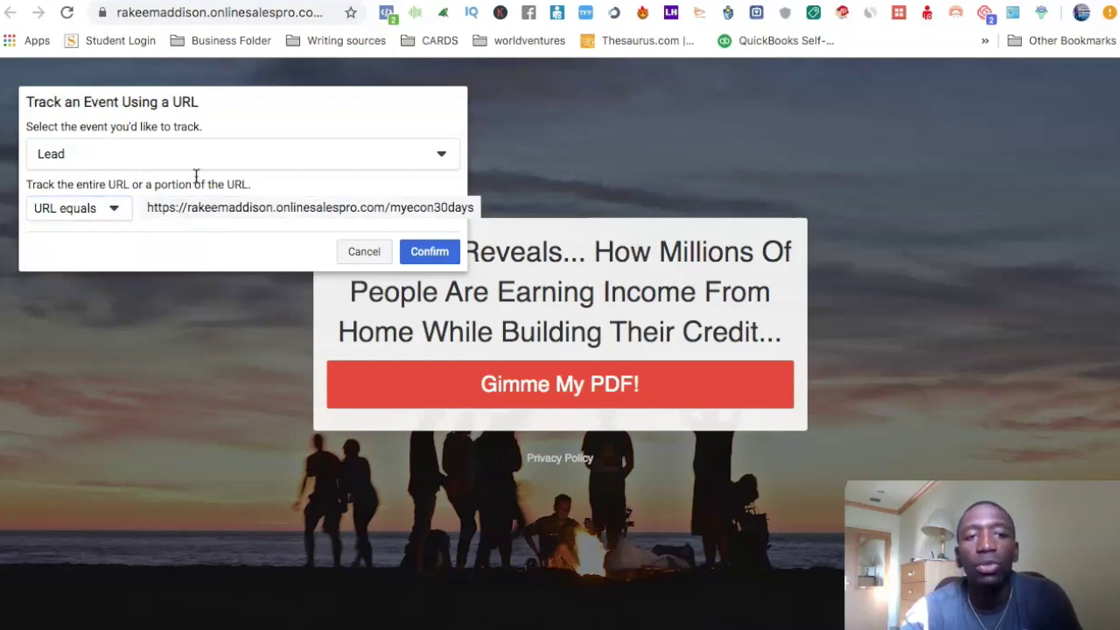
Confirm the Lead event with the URL equals rule for the myecon30days page and finish the event setup.
{"action": "left_click", "coordinate": [438, 253]}
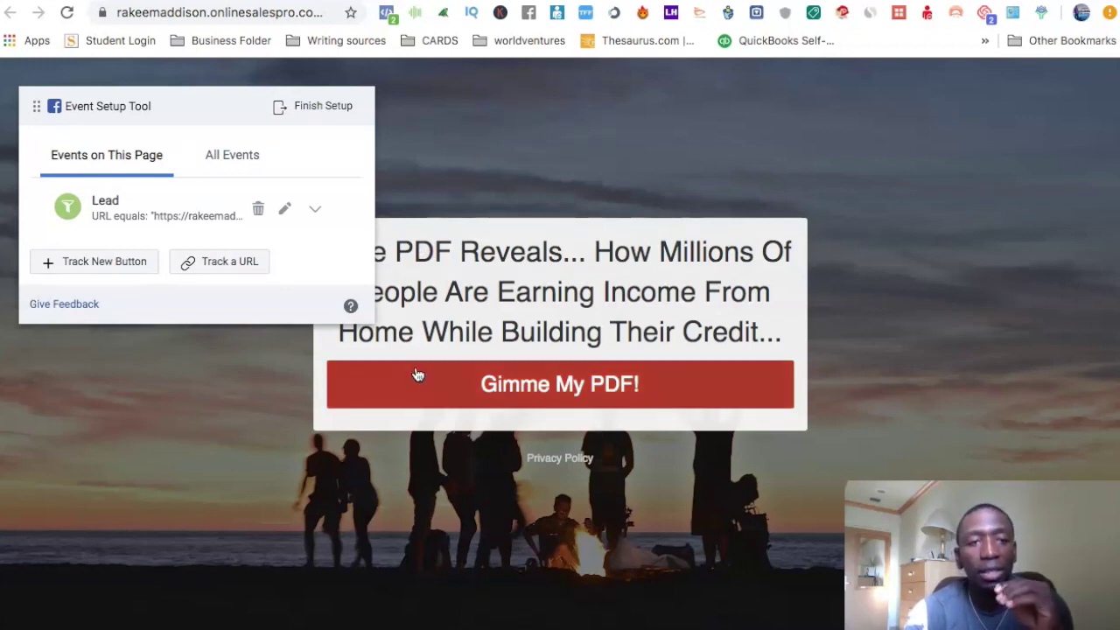
{"action": "left_click", "coordinate": [322, 107]}
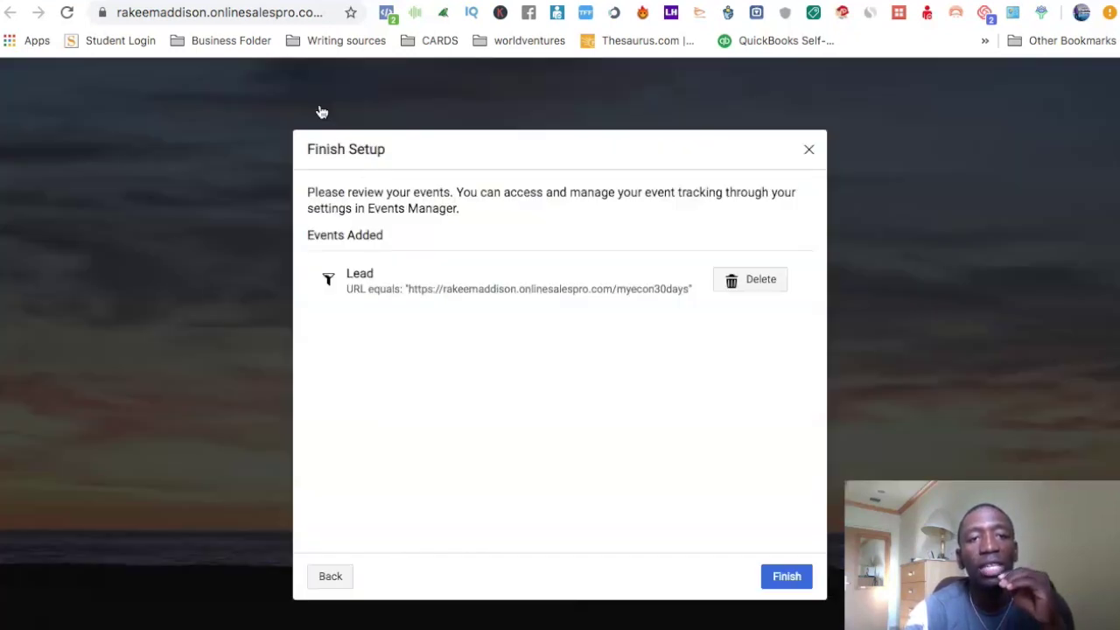
{"action": "left_click", "coordinate": [787, 576]}
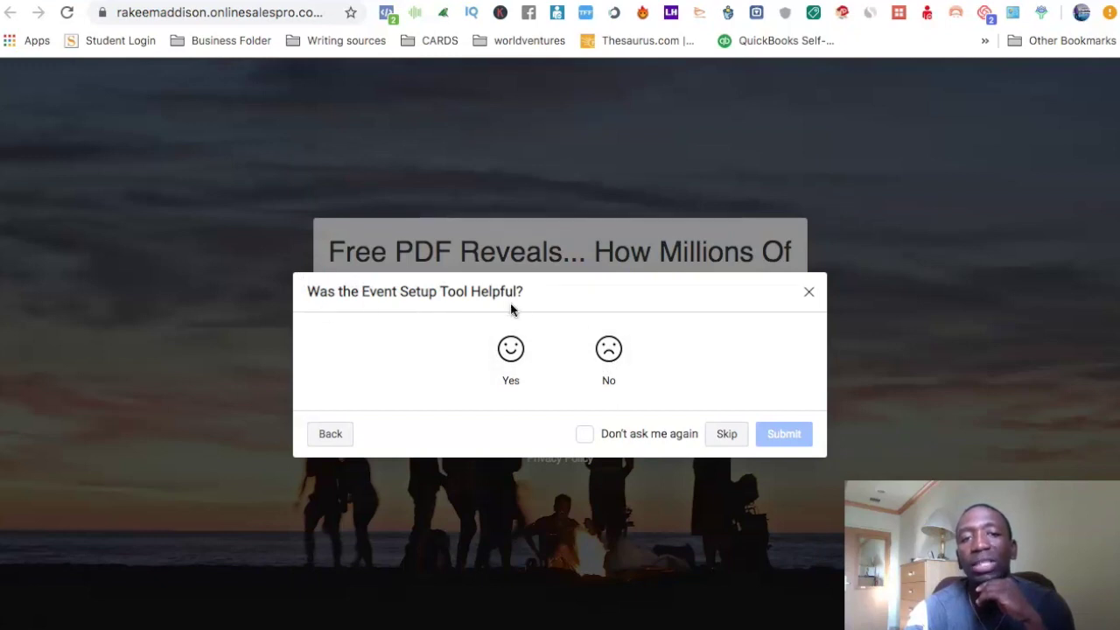
Rate the Event Setup Tool as helpful, skip the written feedback and open the pixel's event testing, dismissing the notice.
{"action": "left_click", "coordinate": [513, 348]}
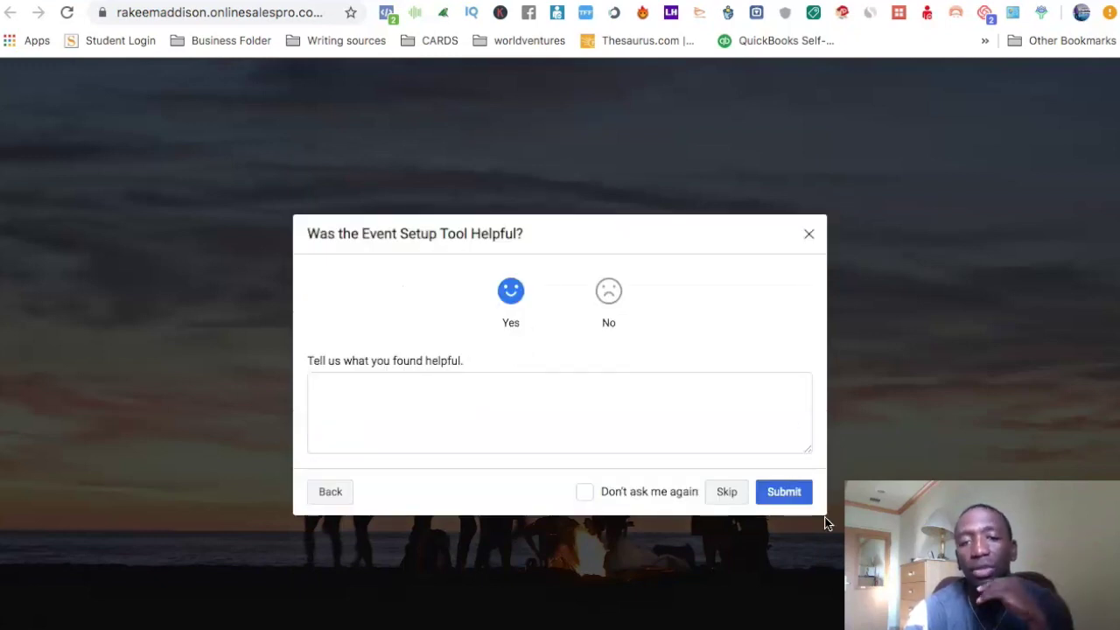
{"action": "left_click", "coordinate": [732, 495]}
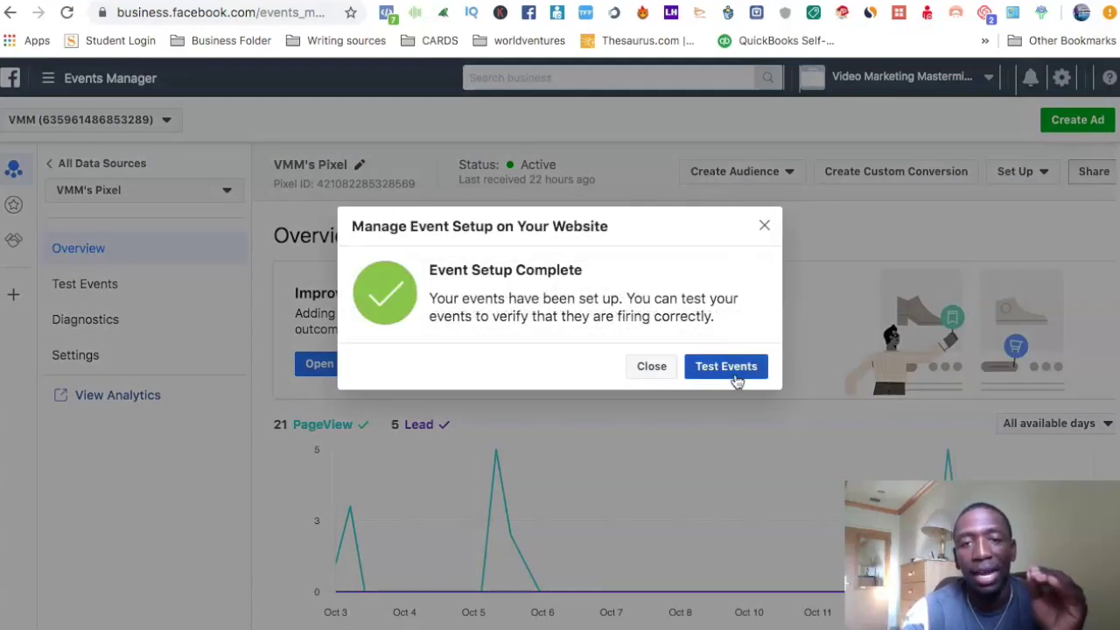
{"action": "left_click", "coordinate": [737, 375]}
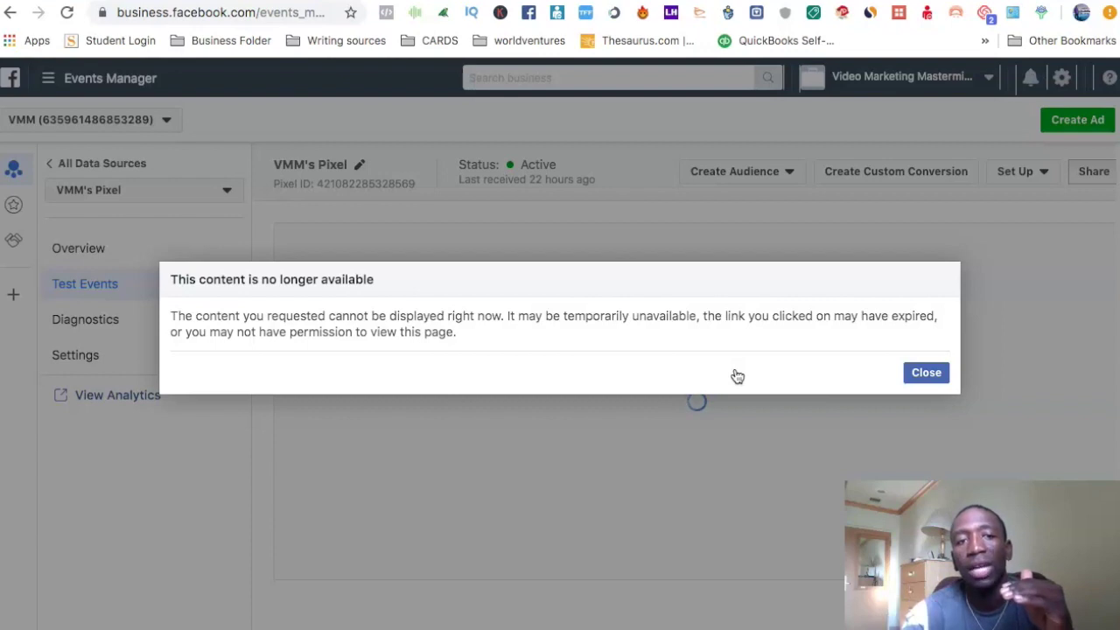
{"action": "left_click", "coordinate": [926, 374]}
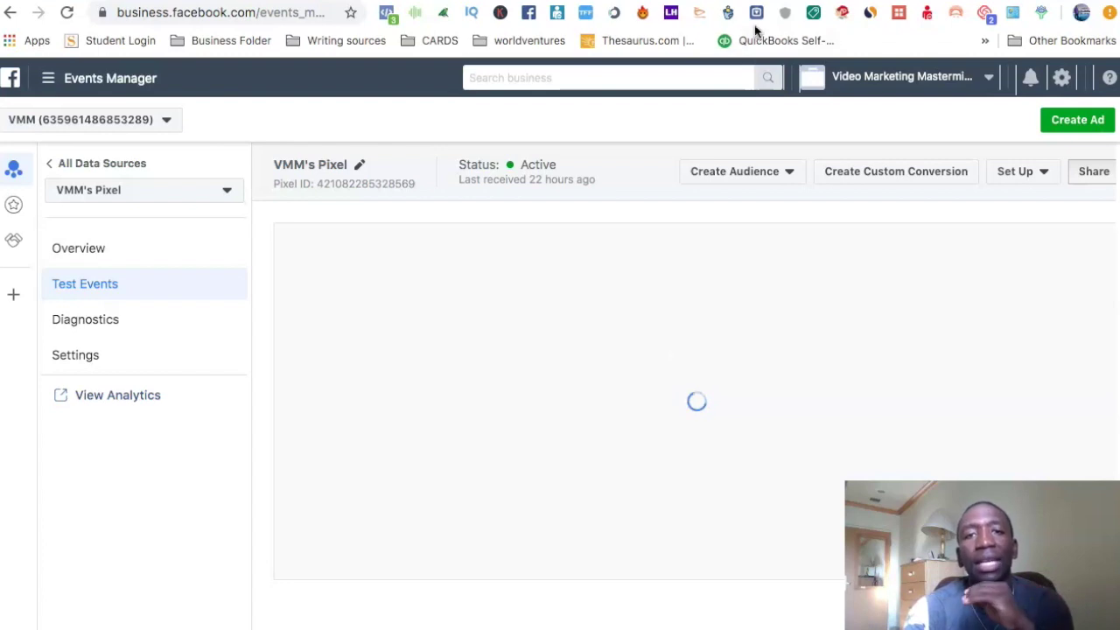
Switch to Online Sales Pro and open the myecon30days page in the editor to view its page settings.
{"action": "key", "text": "ctrl+Tab"}
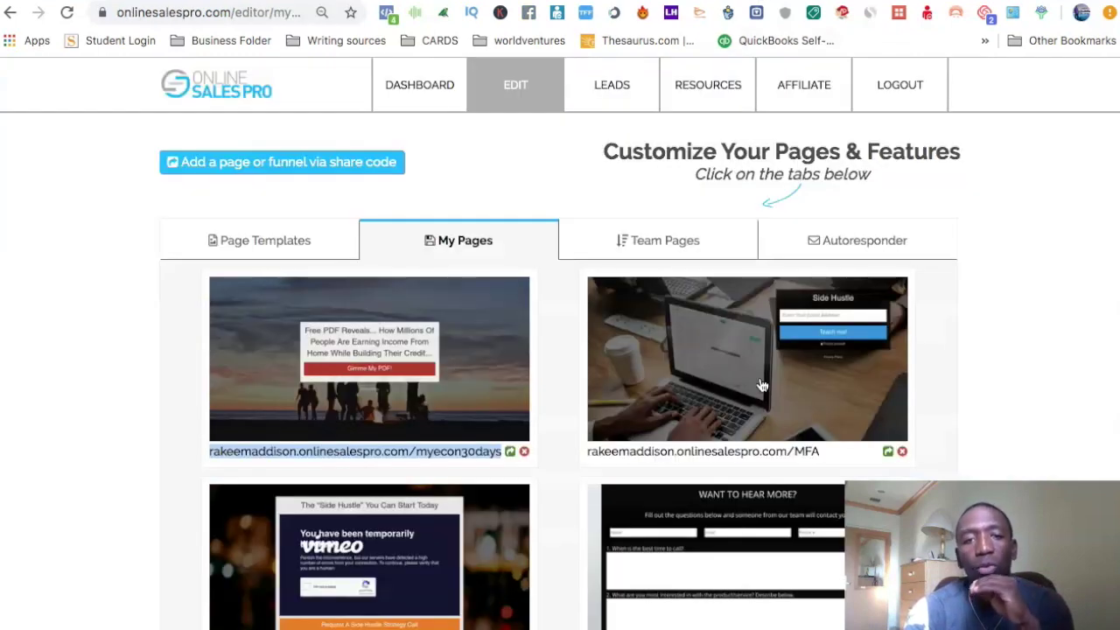
{"action": "left_click", "coordinate": [26, 289]}
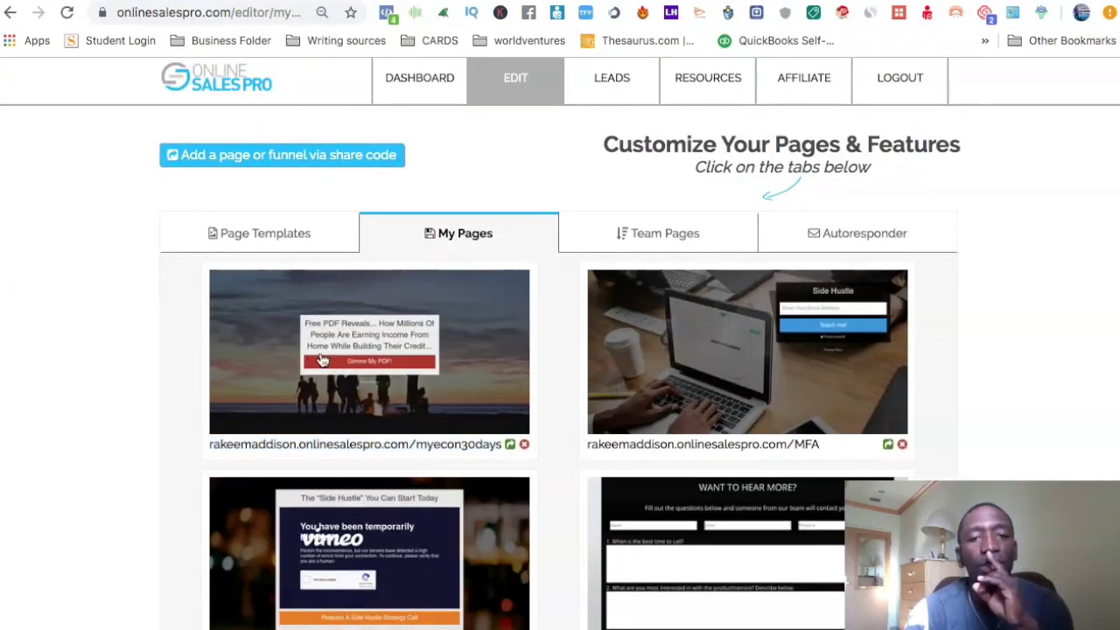
{"action": "left_click", "coordinate": [392, 359]}
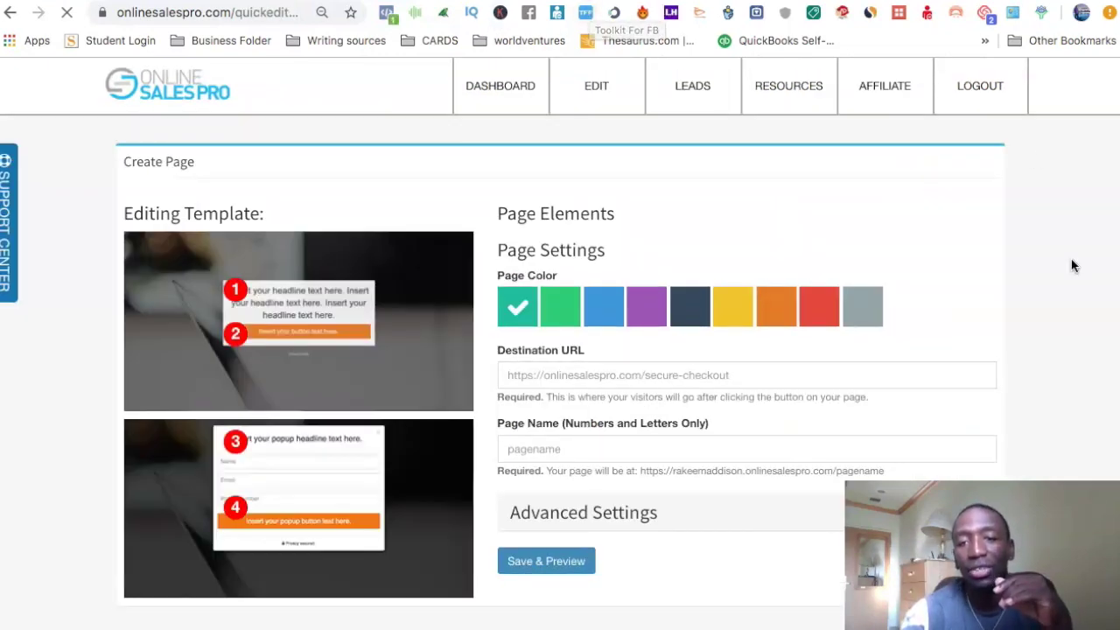
{"action": "scroll", "coordinate": [779, 498], "scroll_direction": "down", "scroll_amount": 3}
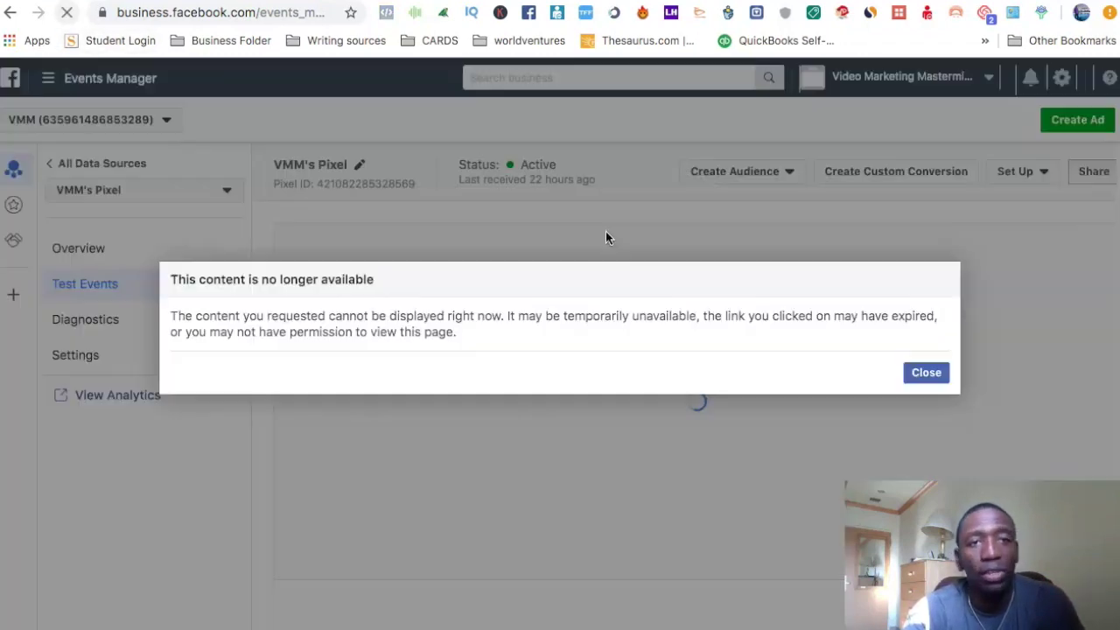
Return to Events Manager, dismiss the unavailable-content notices and open the Pixels overview of data sources.
{"action": "left_click", "coordinate": [905, 373]}
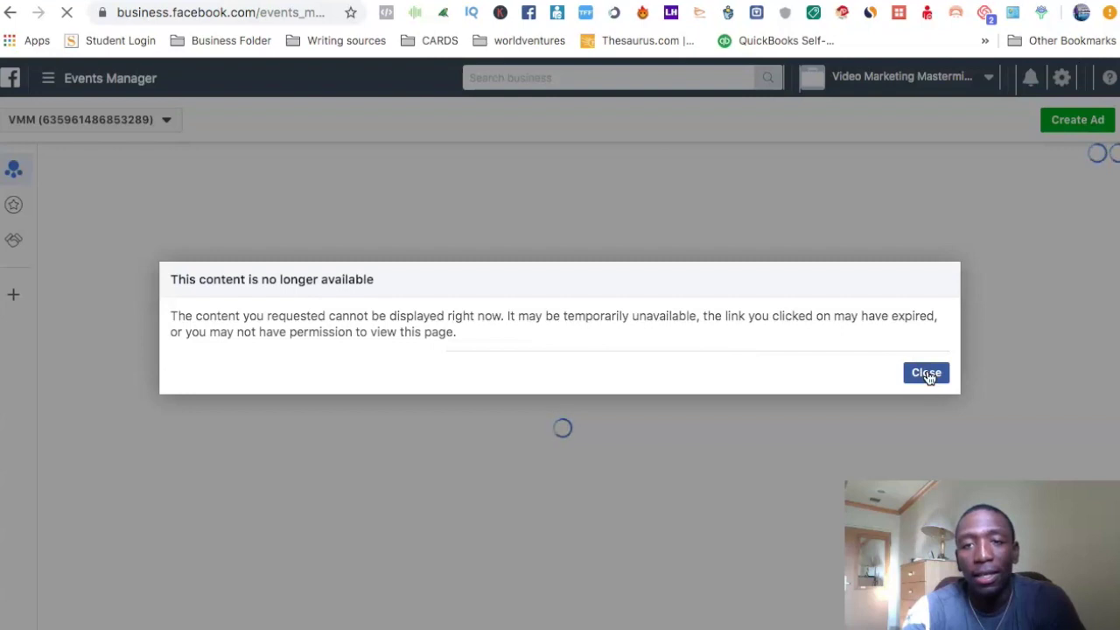
{"action": "left_click", "coordinate": [926, 374]}
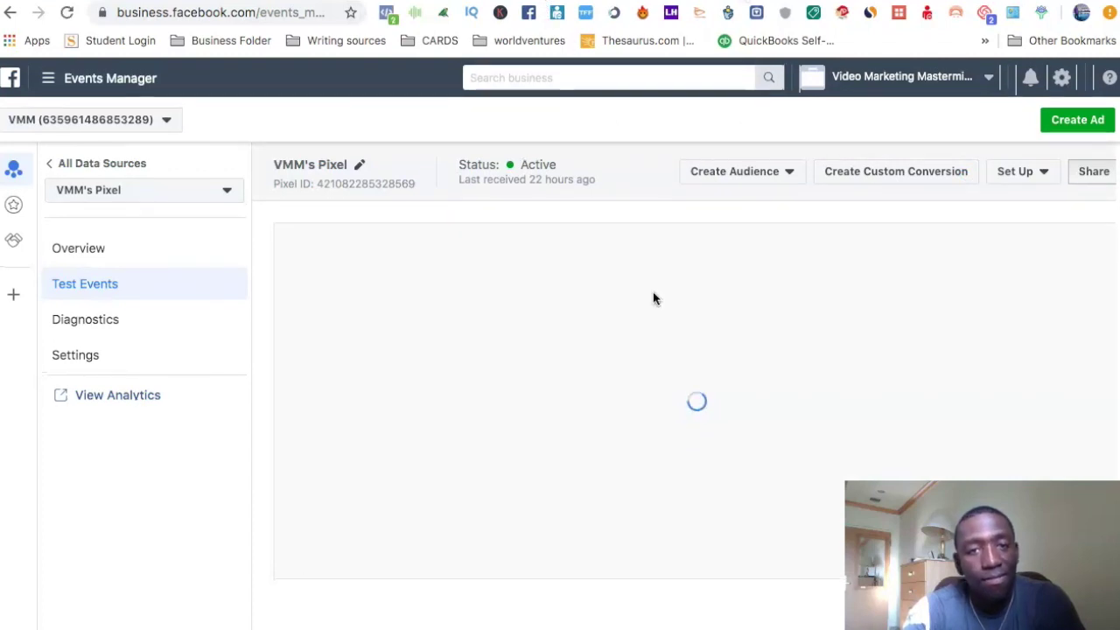
{"action": "left_click", "coordinate": [48, 78]}
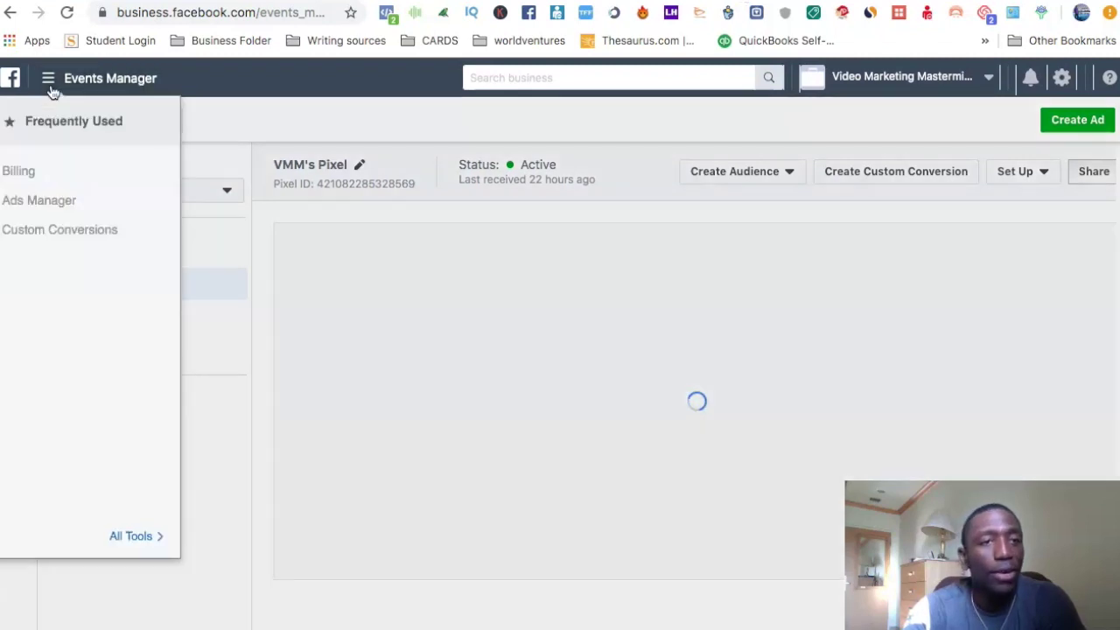
{"action": "left_click", "coordinate": [136, 535]}
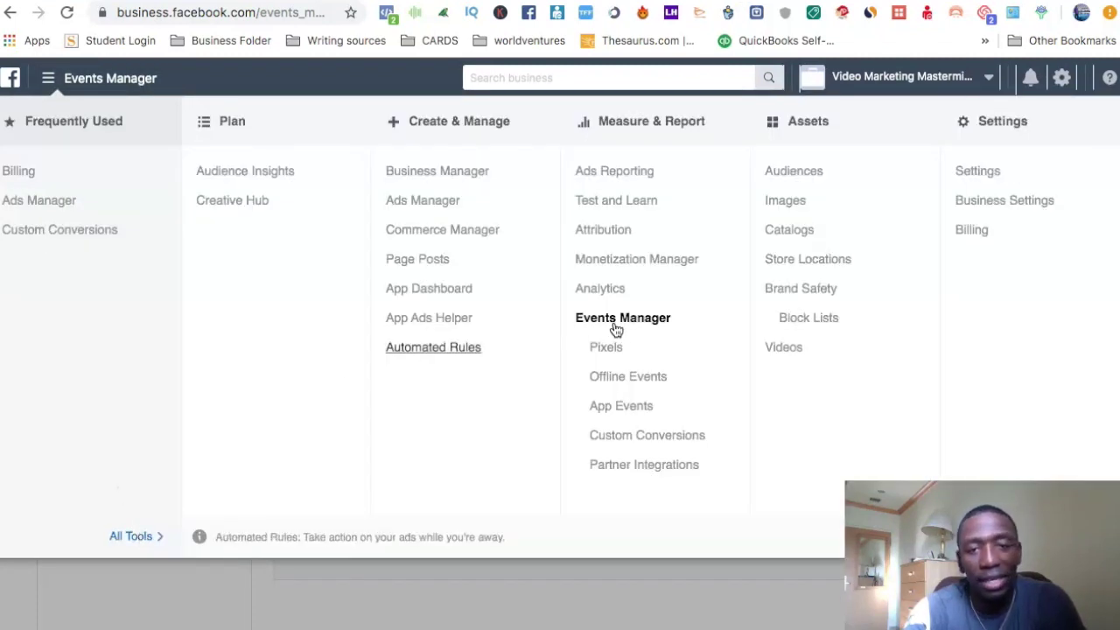
{"action": "left_click", "coordinate": [610, 348]}
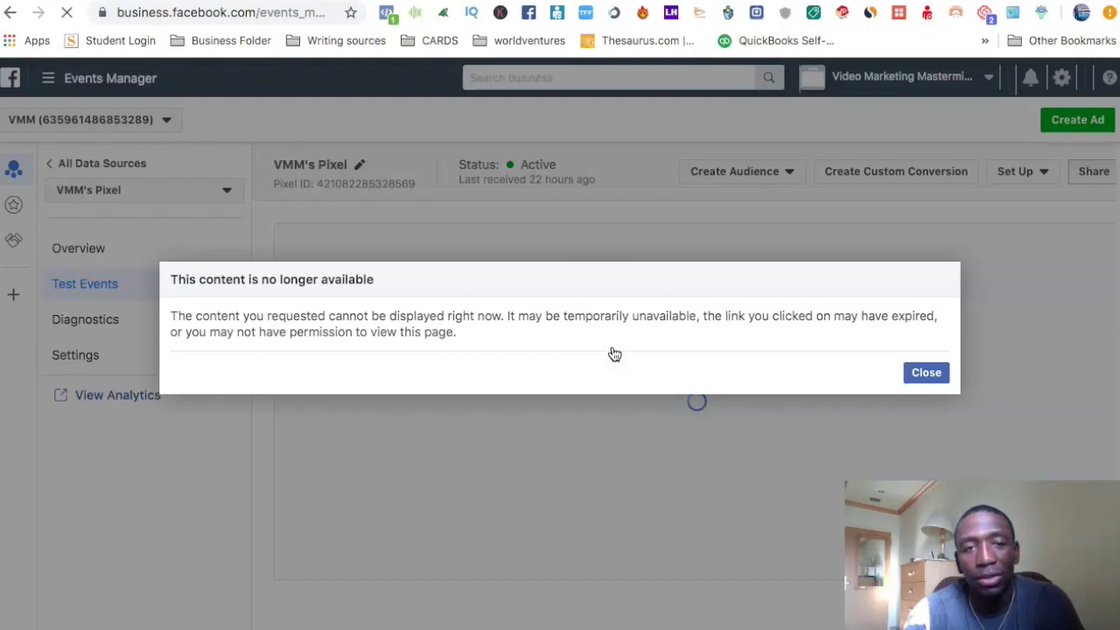
{"action": "left_click", "coordinate": [927, 376]}
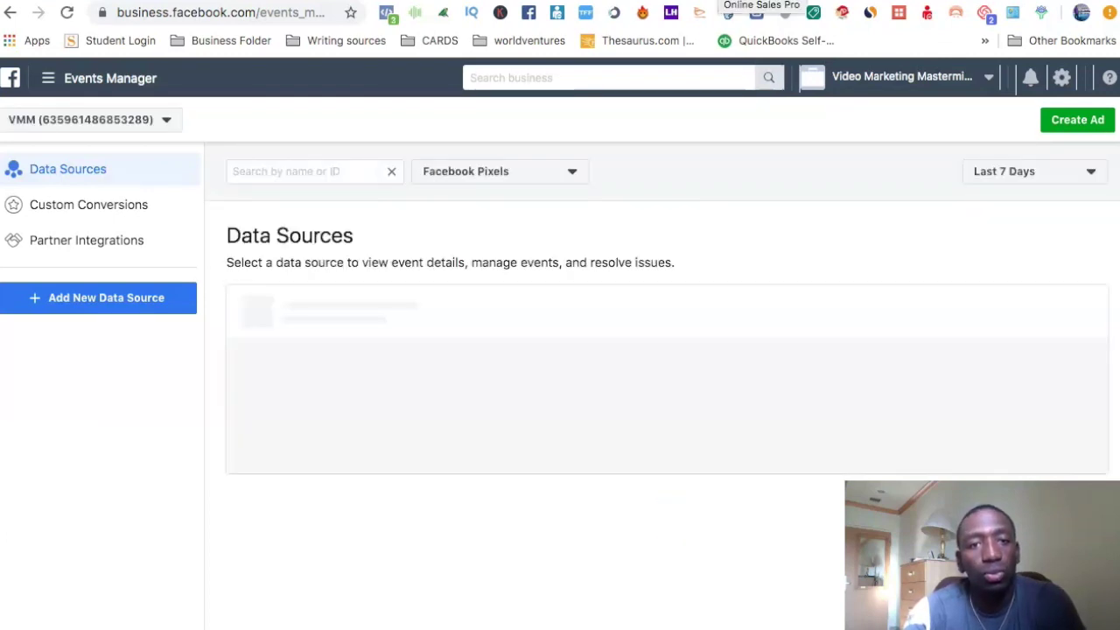
Check the myecon30days page's settings in the Online Sales Pro editor and return to Events Manager.
{"action": "key", "text": "ctrl+Tab"}
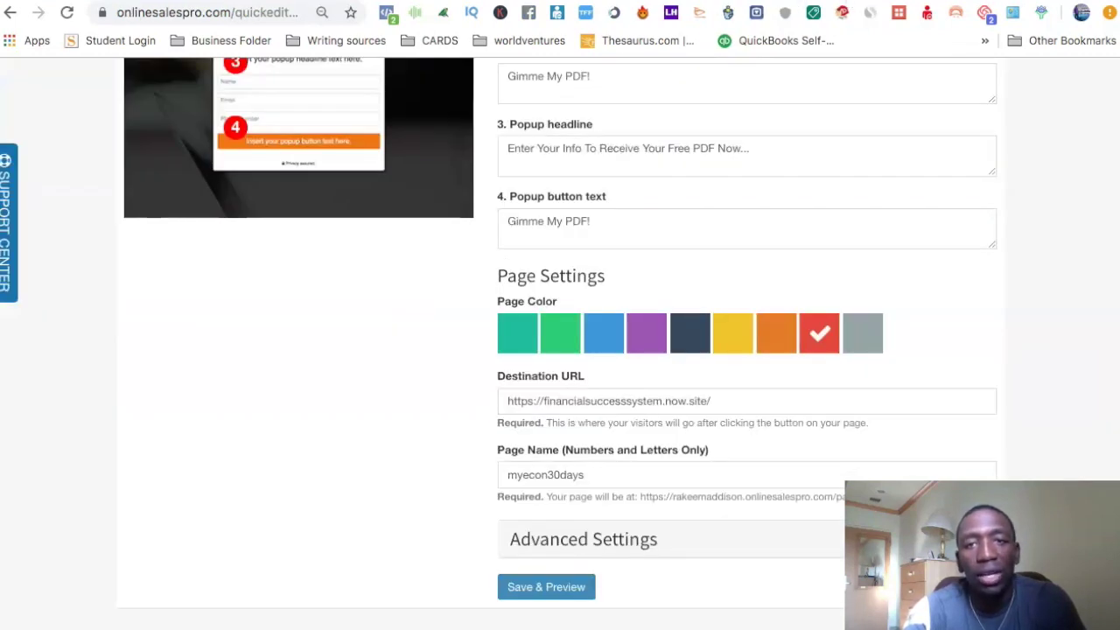
{"action": "key", "text": "ctrl+Tab"}
{"action": "key", "text": "ctrl+Tab"}
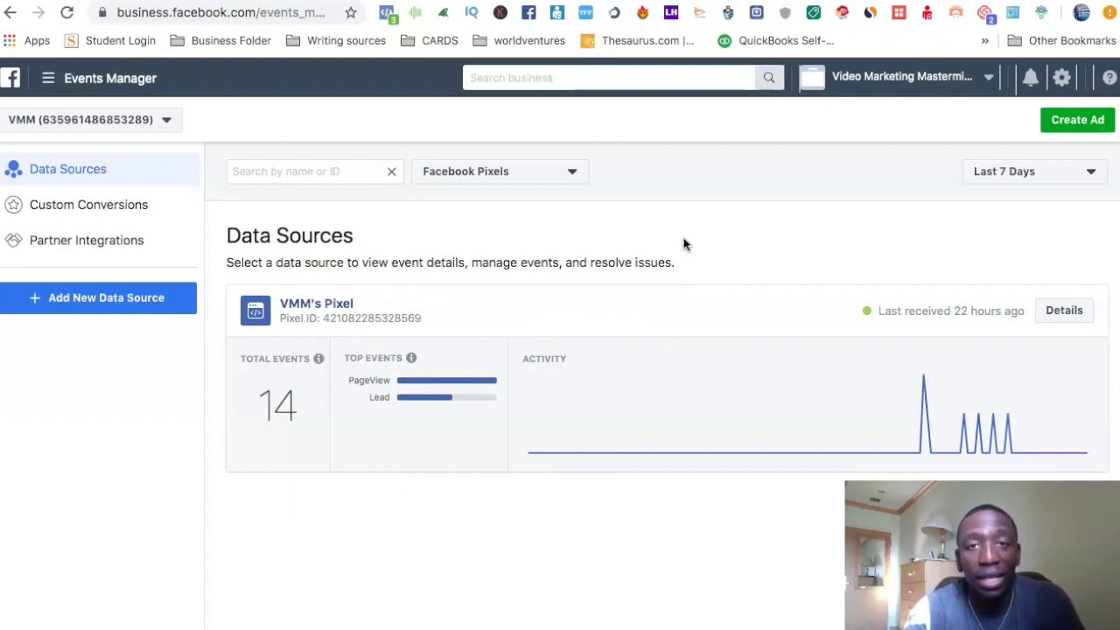
Start a custom conversion on VMM's Pixel for all URL traffic, with a rule that the URL equals the myecon30days page address.
{"action": "left_click", "coordinate": [72, 212]}
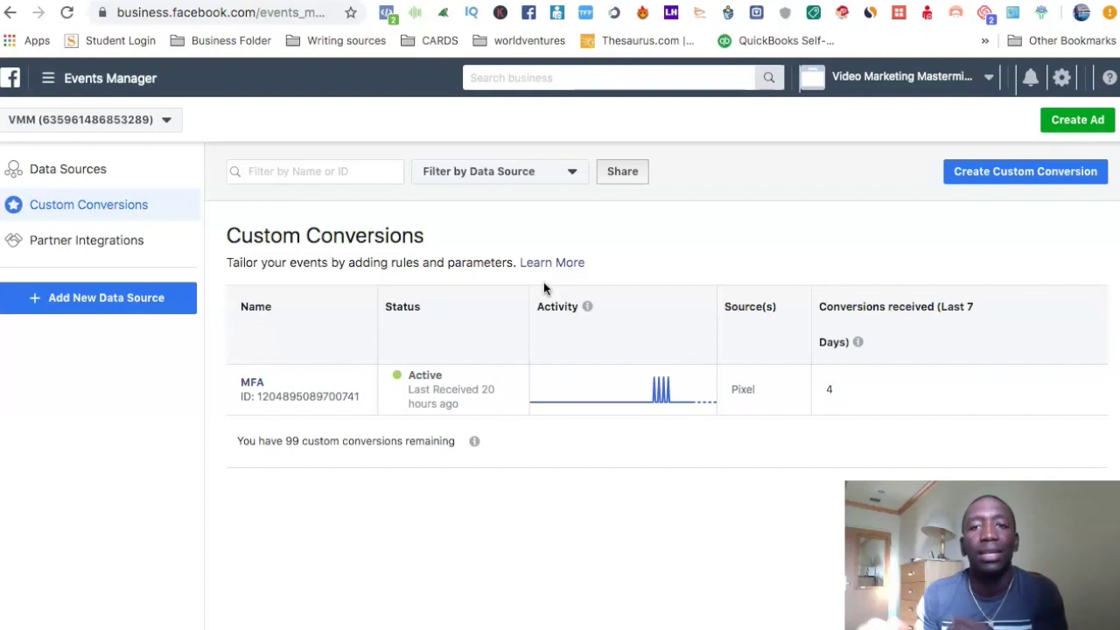
{"action": "left_click", "coordinate": [1018, 179]}
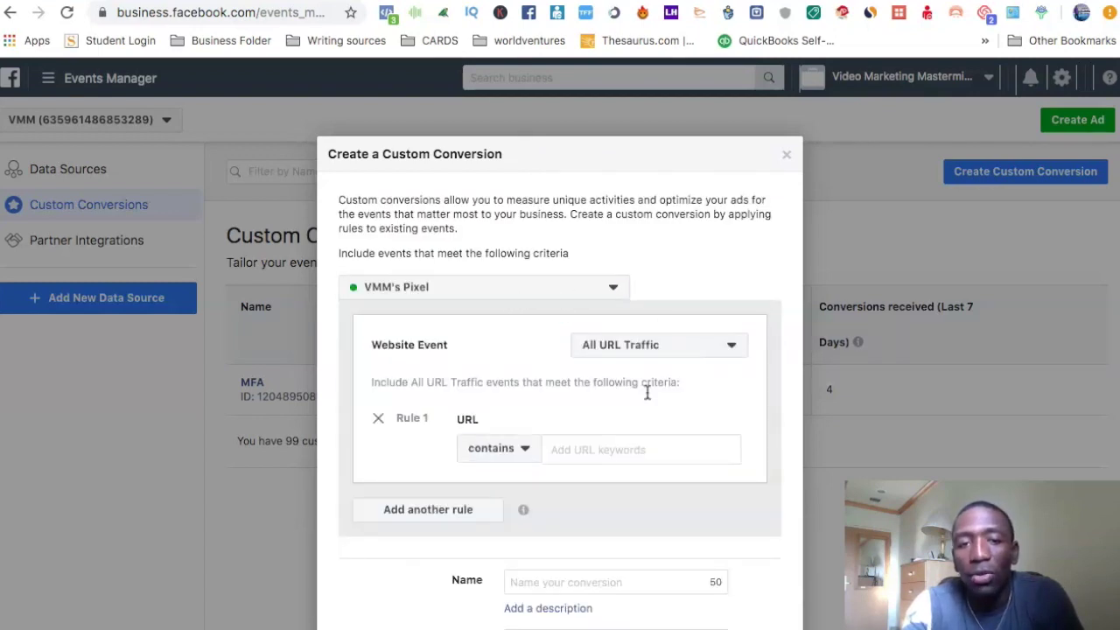
{"action": "left_click", "coordinate": [523, 449]}
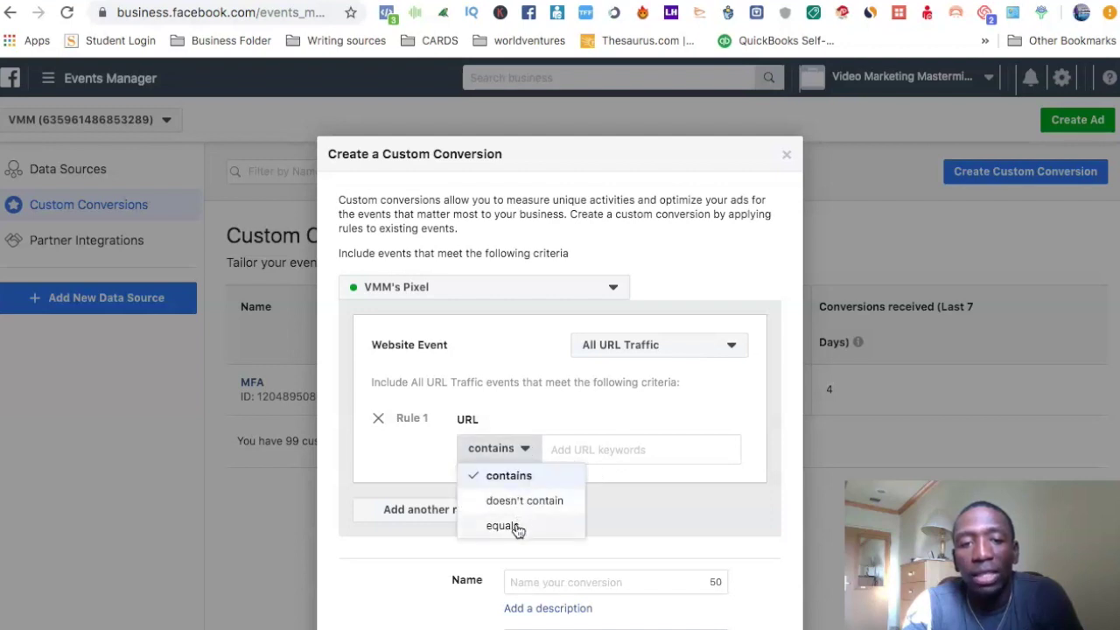
{"action": "left_click", "coordinate": [512, 528]}
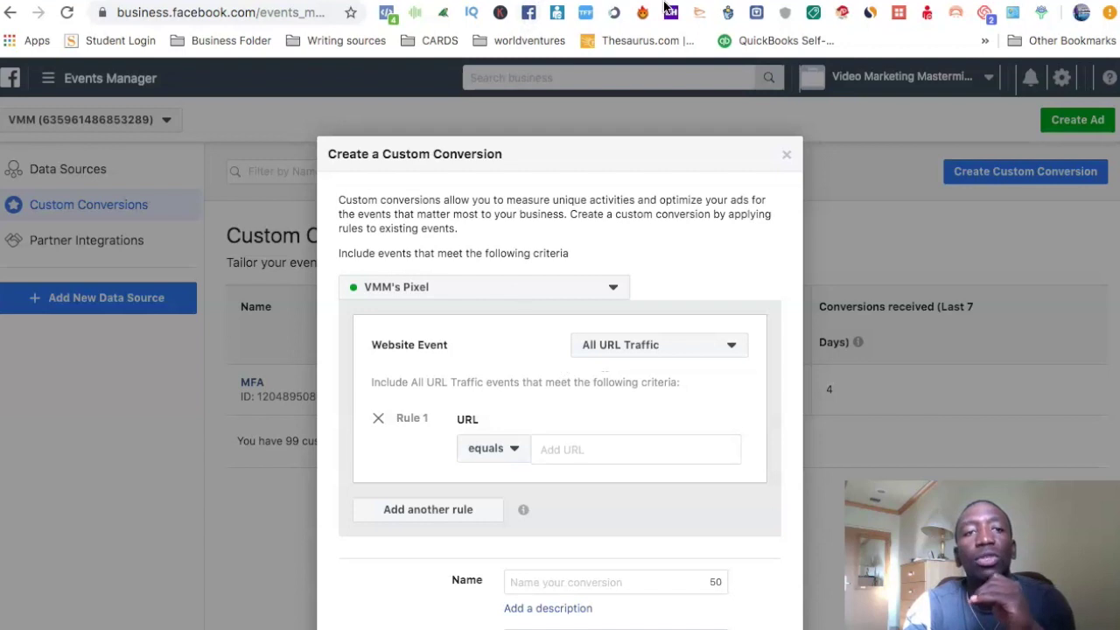
{"action": "left_click", "coordinate": [593, 449]}
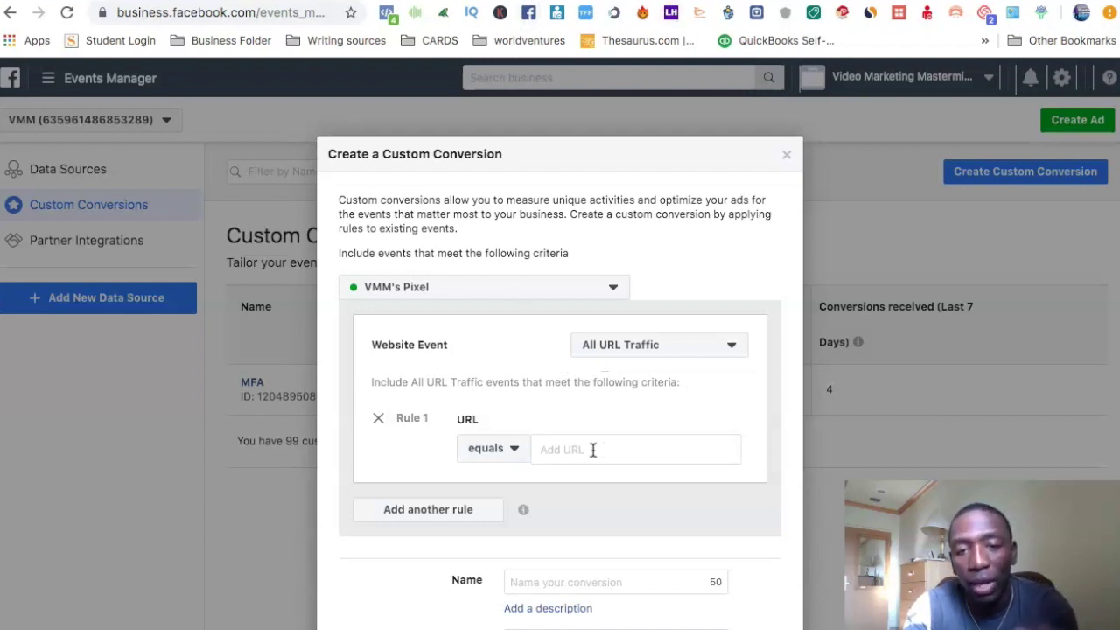
{"action": "type", "text": "rakeemaddison.onlinesalespro.com/myecom30days"}
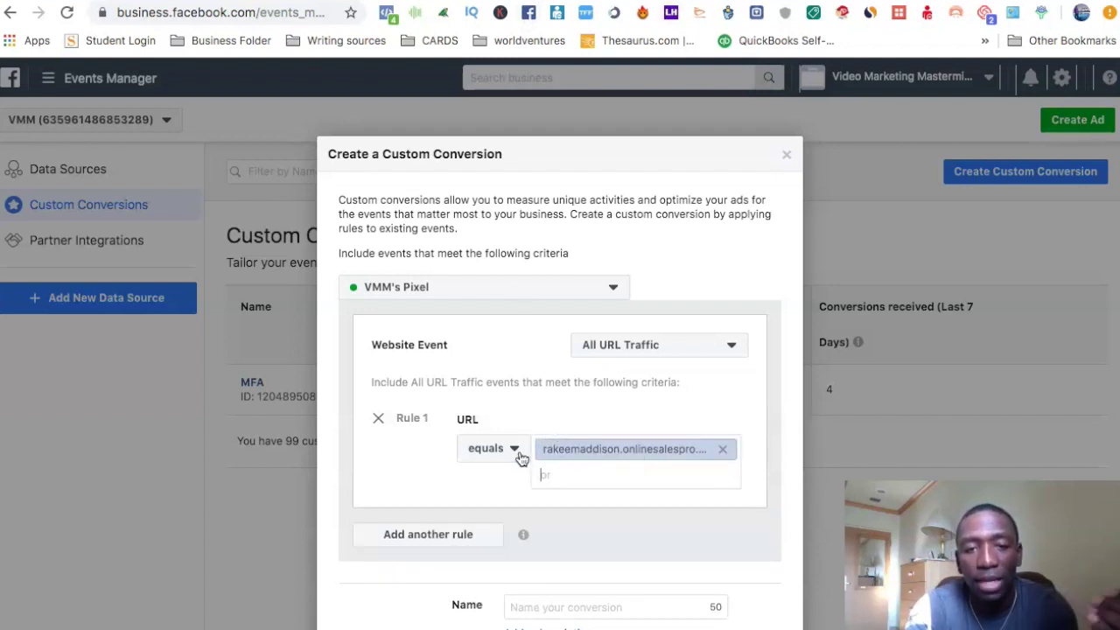
Name the custom conversion Test, categorize it as Lead, create it and return to the Custom Conversions list.
{"action": "scroll", "coordinate": [631, 506], "scroll_direction": "down", "scroll_amount": 4}
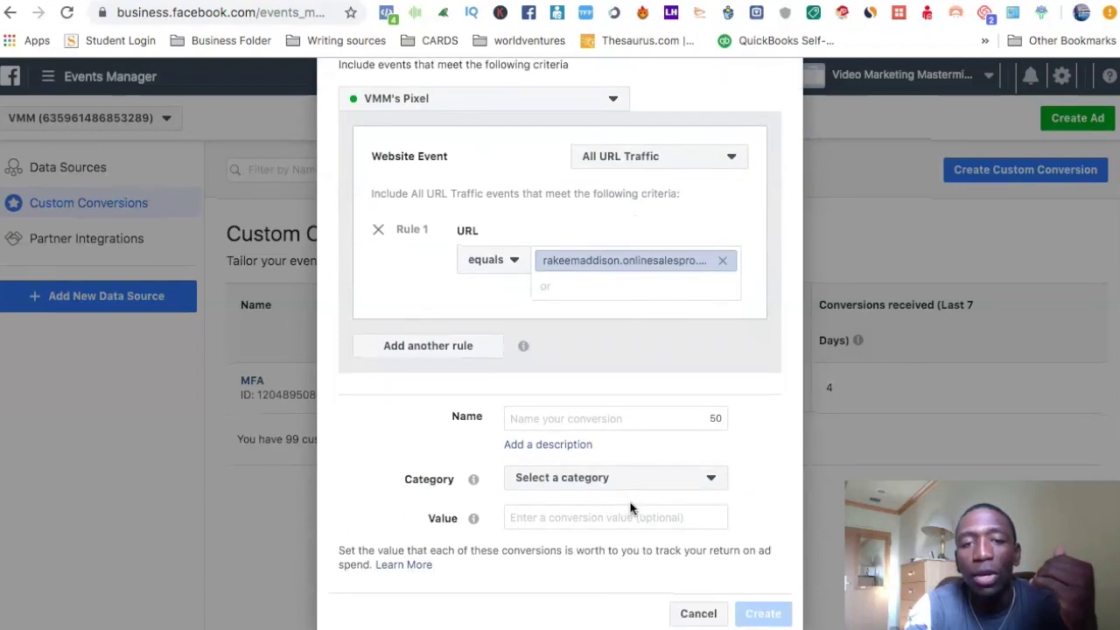
{"action": "left_click", "coordinate": [634, 420]}
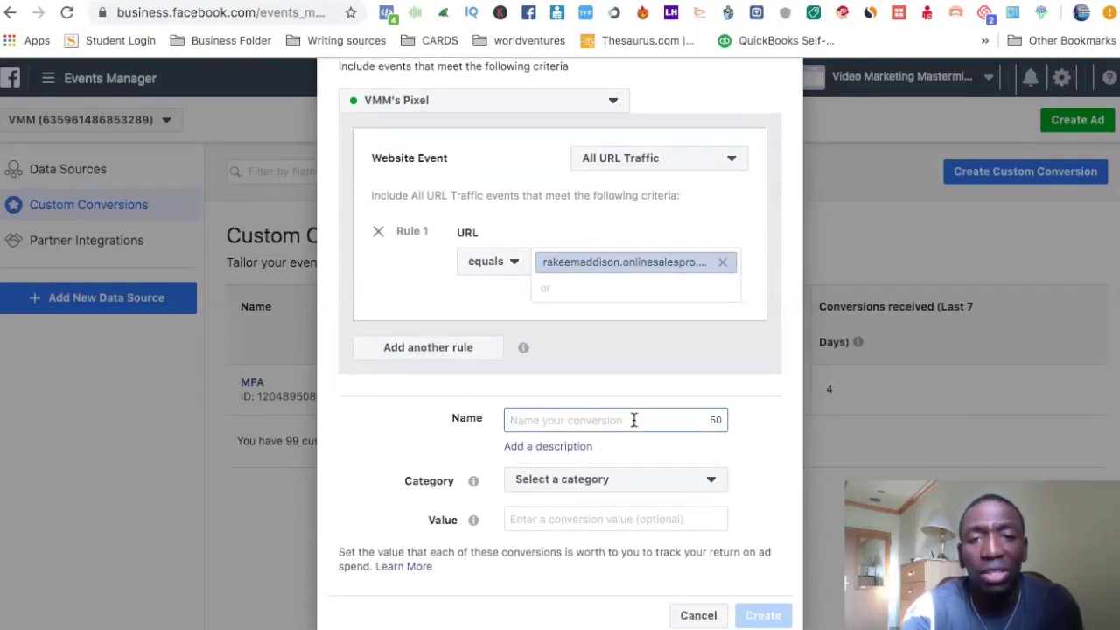
{"action": "type", "text": "Test"}
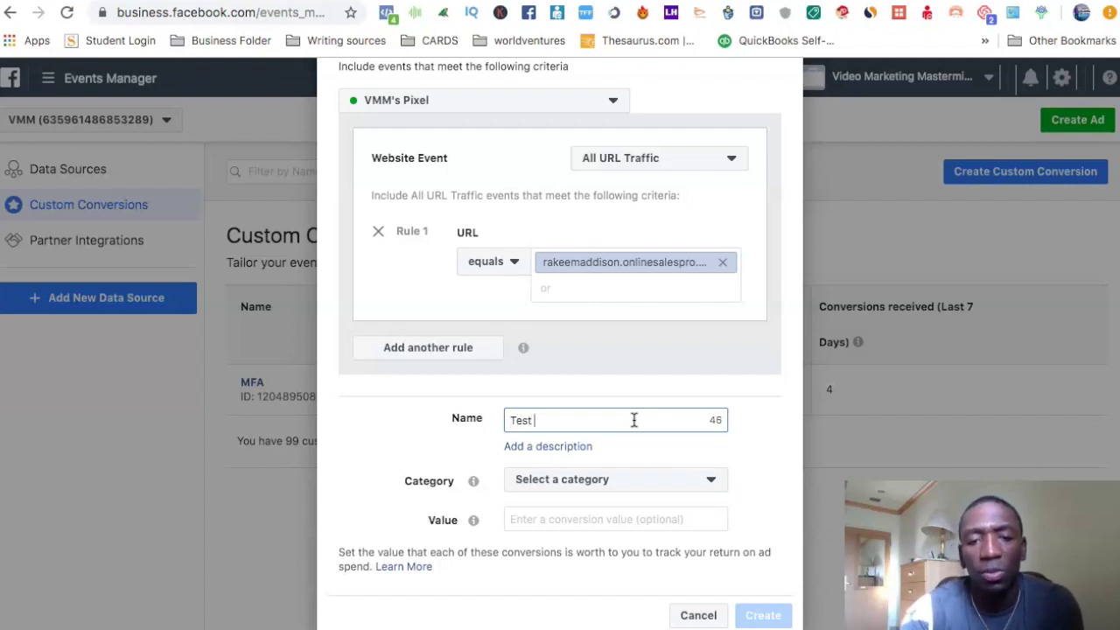
{"action": "left_click", "coordinate": [716, 479]}
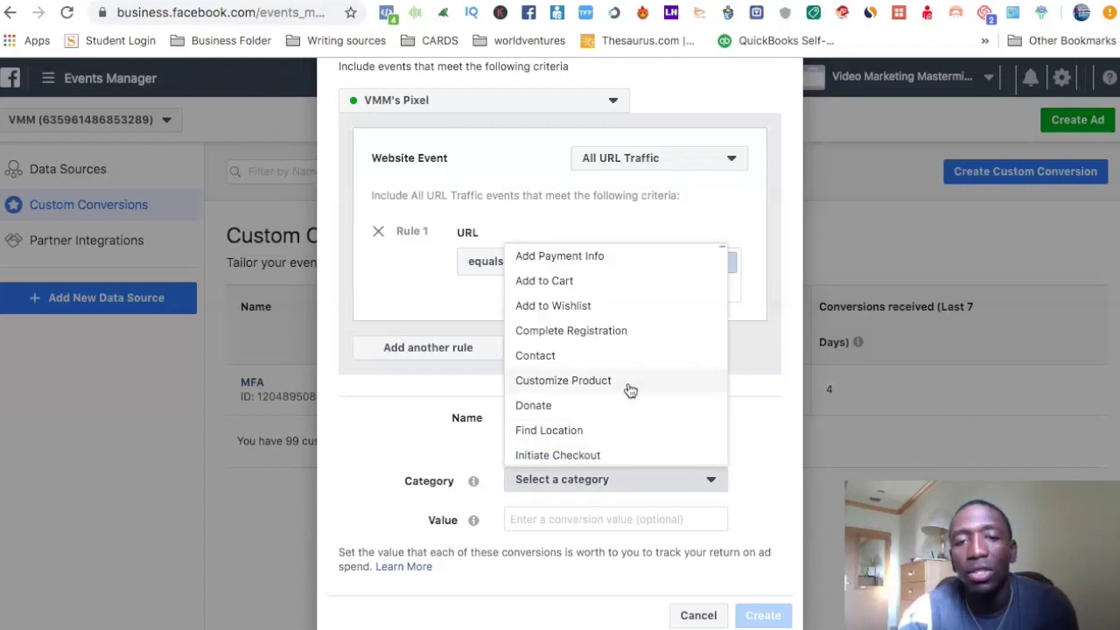
{"action": "scroll", "coordinate": [614, 348], "scroll_direction": "down", "scroll_amount": 3}
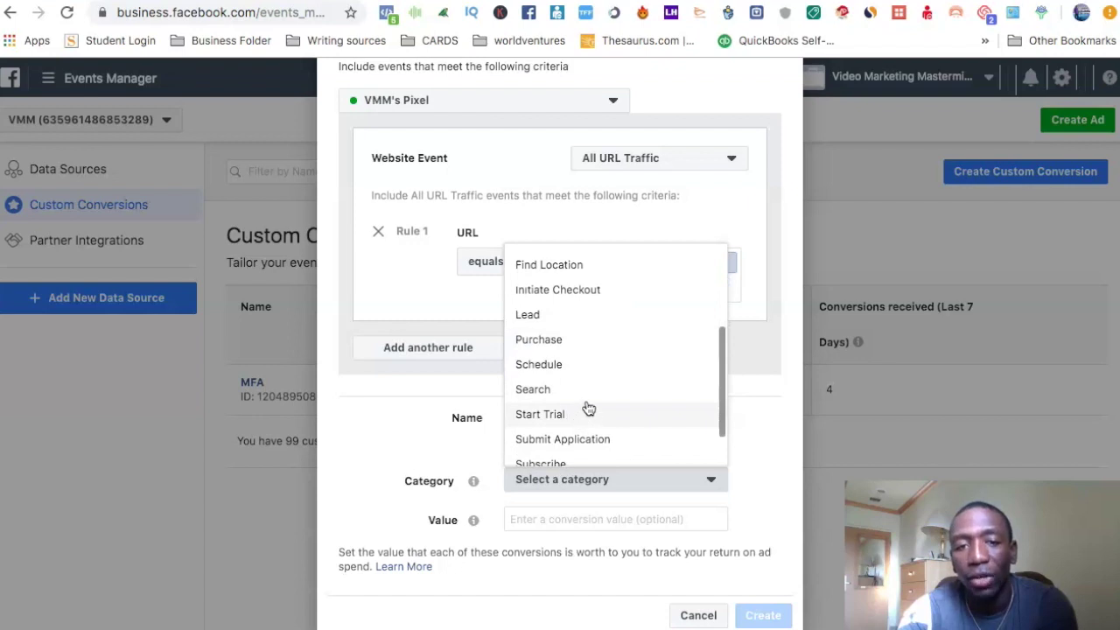
{"action": "left_click", "coordinate": [552, 319]}
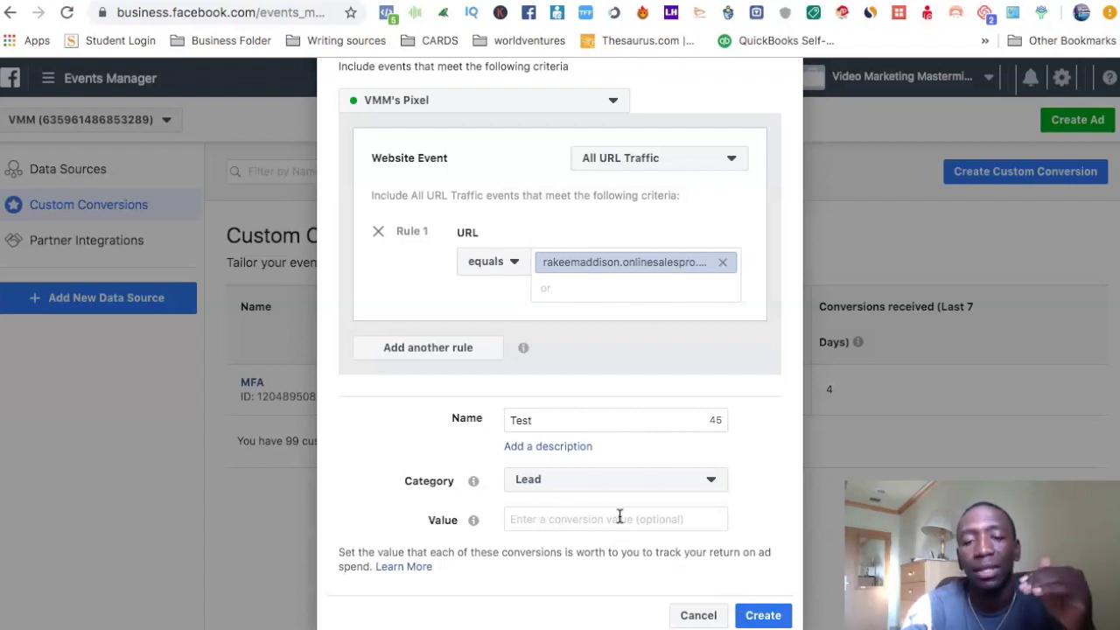
{"action": "left_click", "coordinate": [780, 615]}
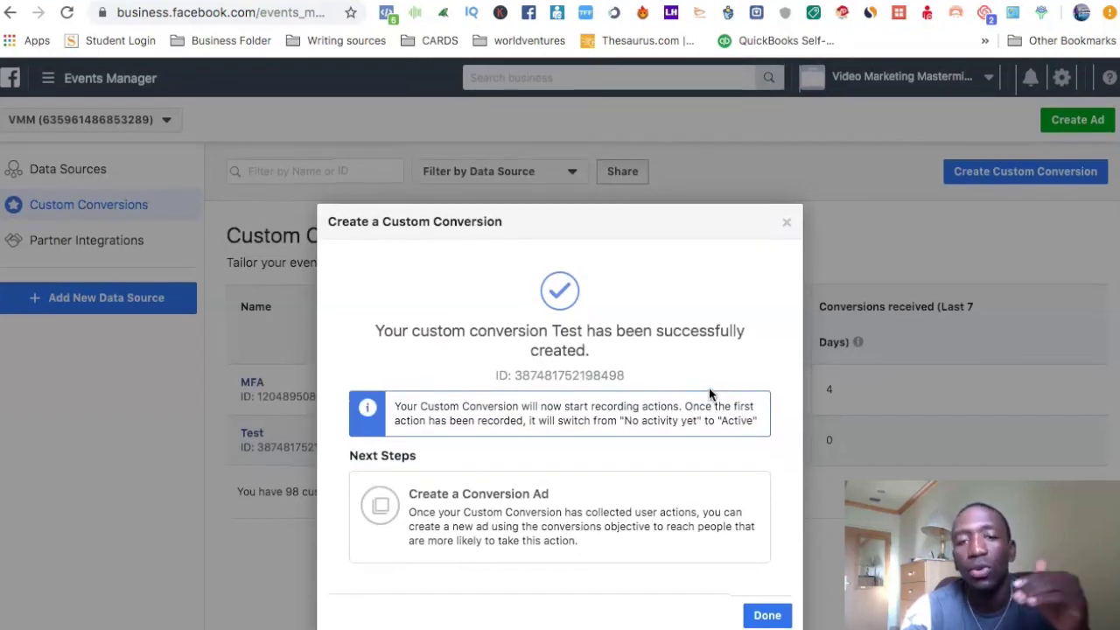
{"action": "left_click", "coordinate": [767, 616]}
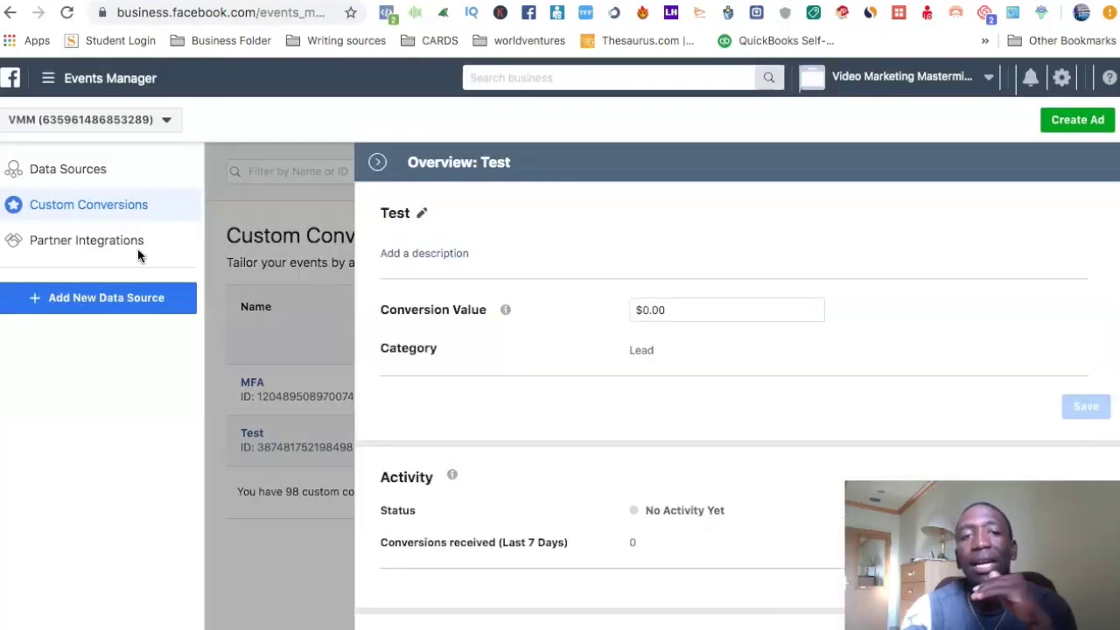
{"action": "left_click", "coordinate": [264, 199]}
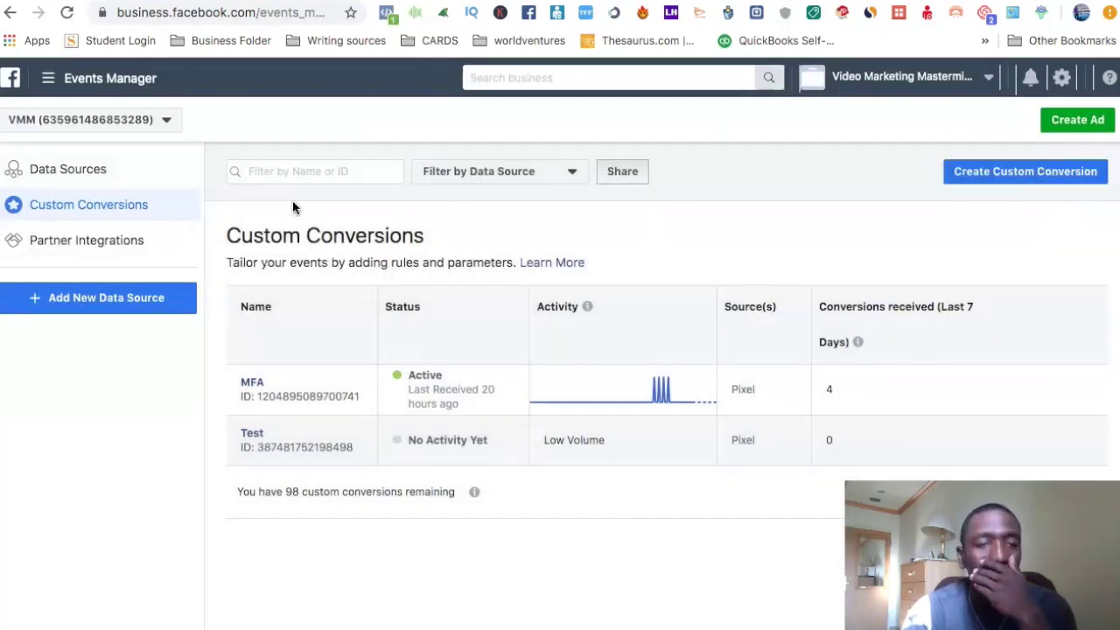
Switch to Ads Manager and start a new campaign with the Conversions marketing objective.
{"action": "mouse_move", "coordinate": [55, 83]}
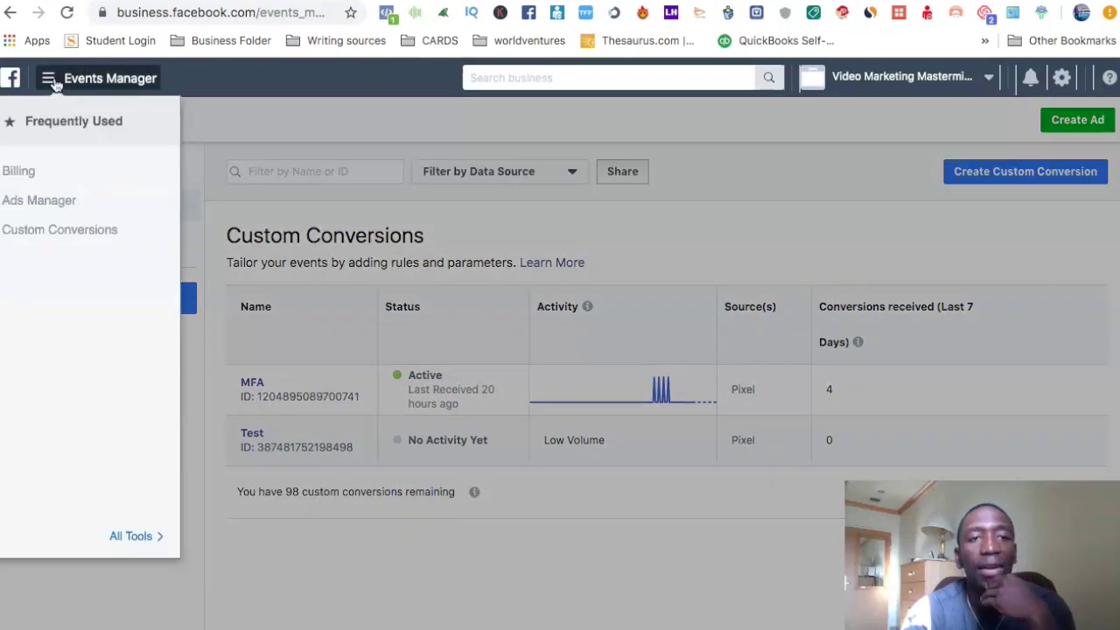
{"action": "left_click", "coordinate": [63, 203]}
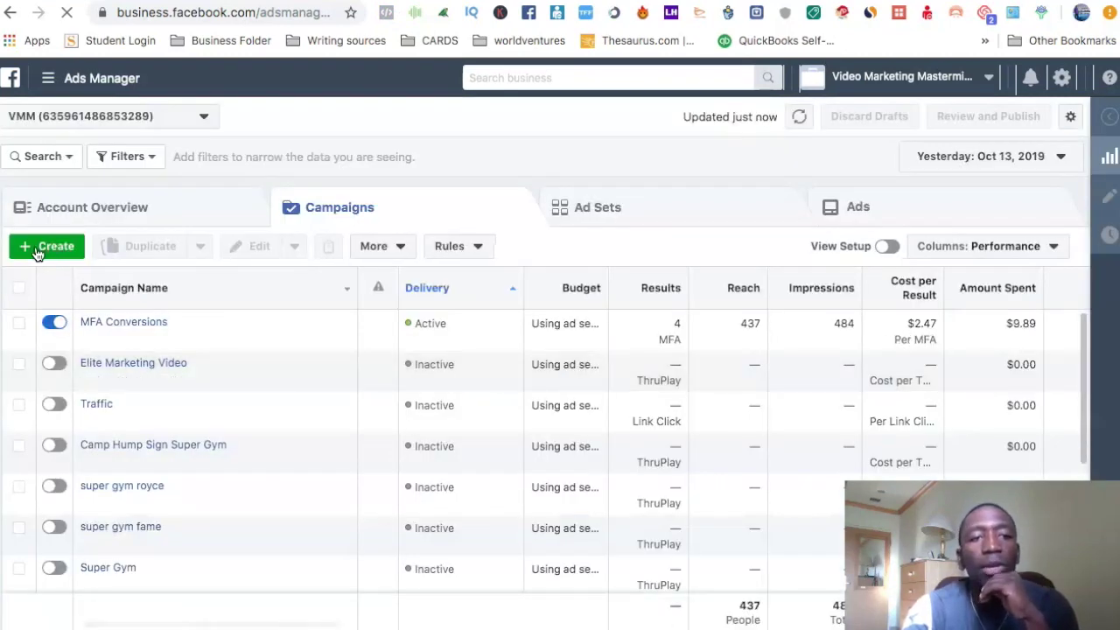
{"action": "left_click", "coordinate": [122, 338]}
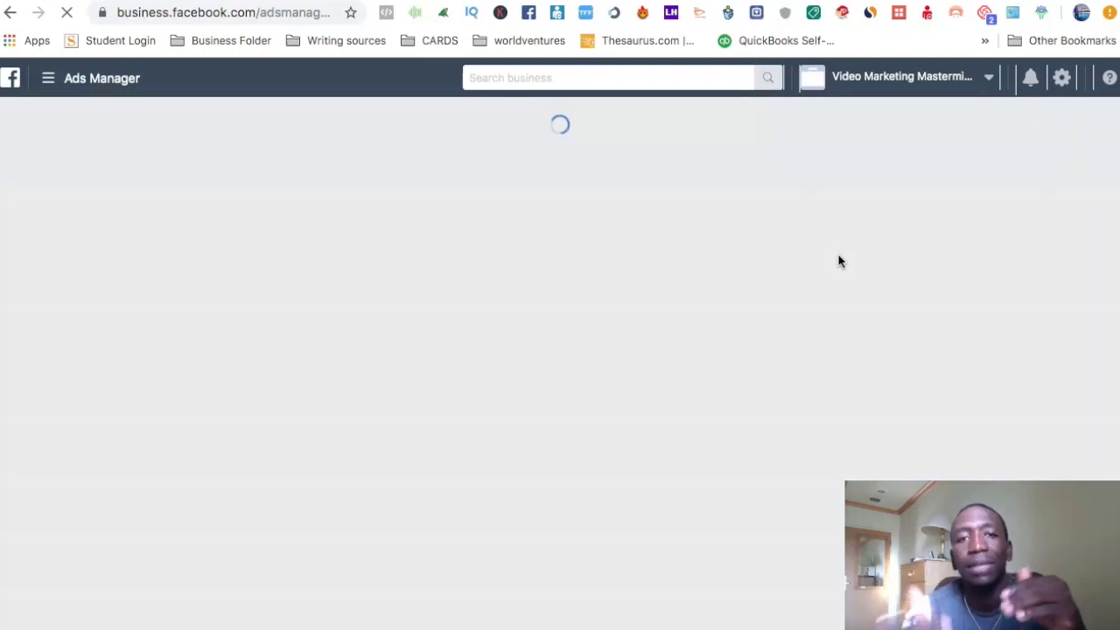
{"action": "scroll", "coordinate": [638, 262], "scroll_direction": "down", "scroll_amount": 3}
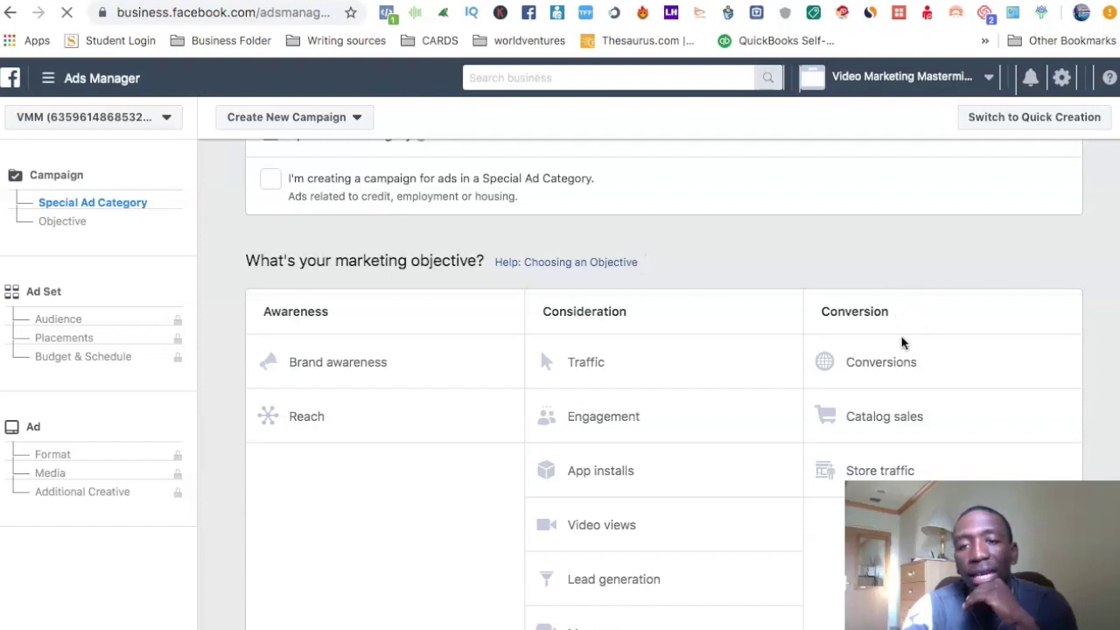
{"action": "left_click", "coordinate": [889, 362]}
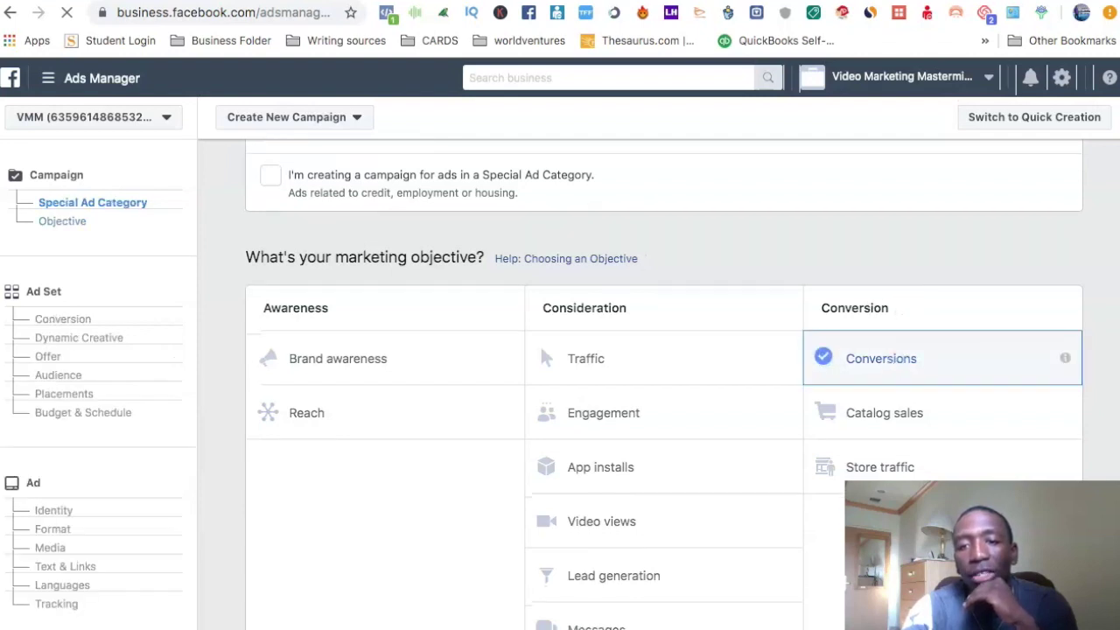
Keep the default campaign name Conversions, leave split testing and budget optimization off, and continue to the ad set setup.
{"action": "scroll", "coordinate": [765, 565], "scroll_direction": "down", "scroll_amount": 4}
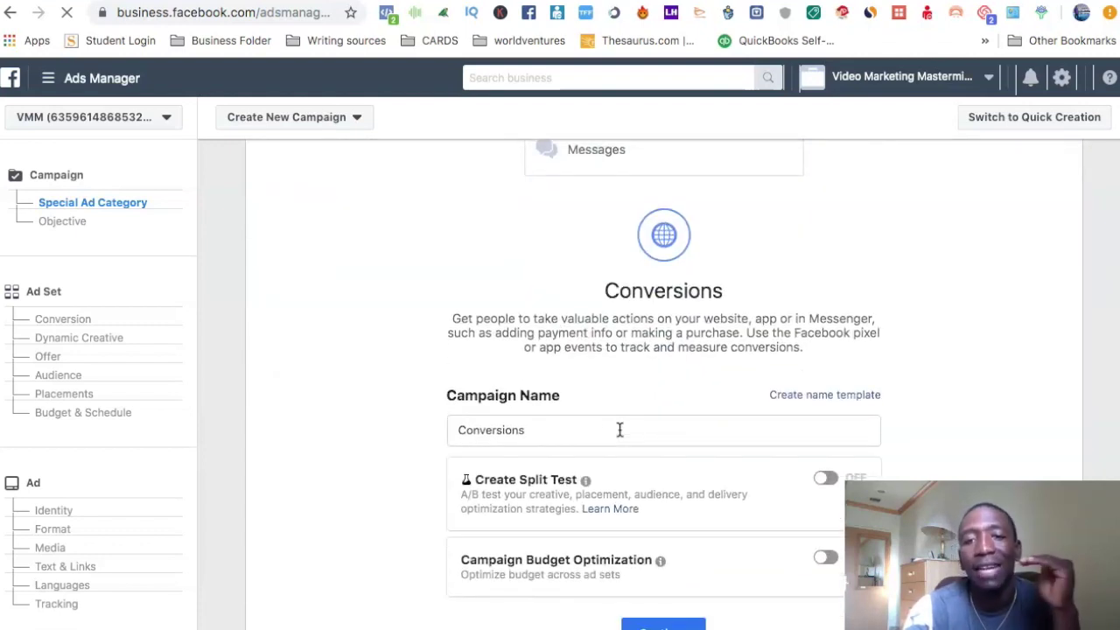
{"action": "scroll", "coordinate": [618, 430], "scroll_direction": "down", "scroll_amount": 2}
{"action": "mouse_move", "coordinate": [651, 472]}
{"action": "left_click", "coordinate": [663, 536]}
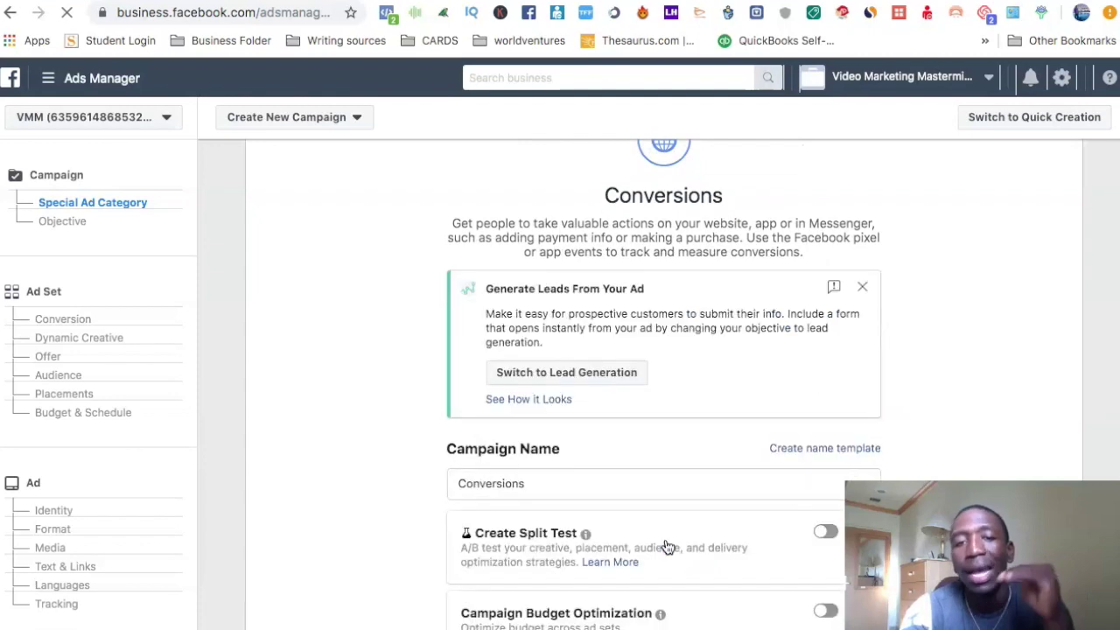
{"action": "scroll", "coordinate": [949, 470], "scroll_direction": "down", "scroll_amount": 3}
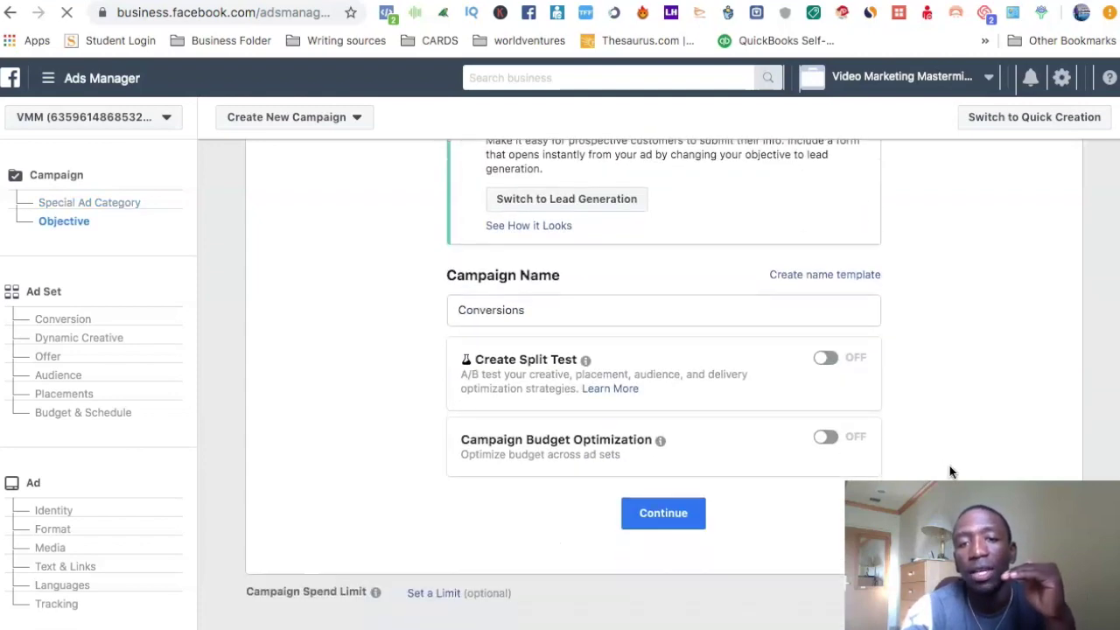
{"action": "left_click", "coordinate": [676, 521]}
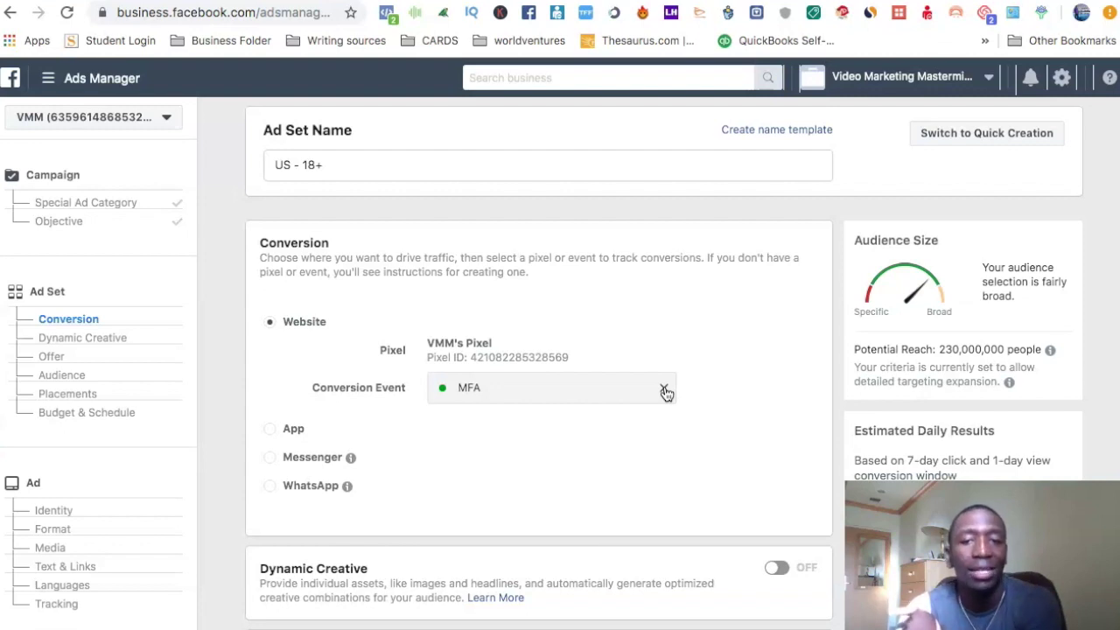
Replace the ad set's website conversion event with the Test custom conversion on VMM's Pixel.
{"action": "left_click", "coordinate": [664, 390]}
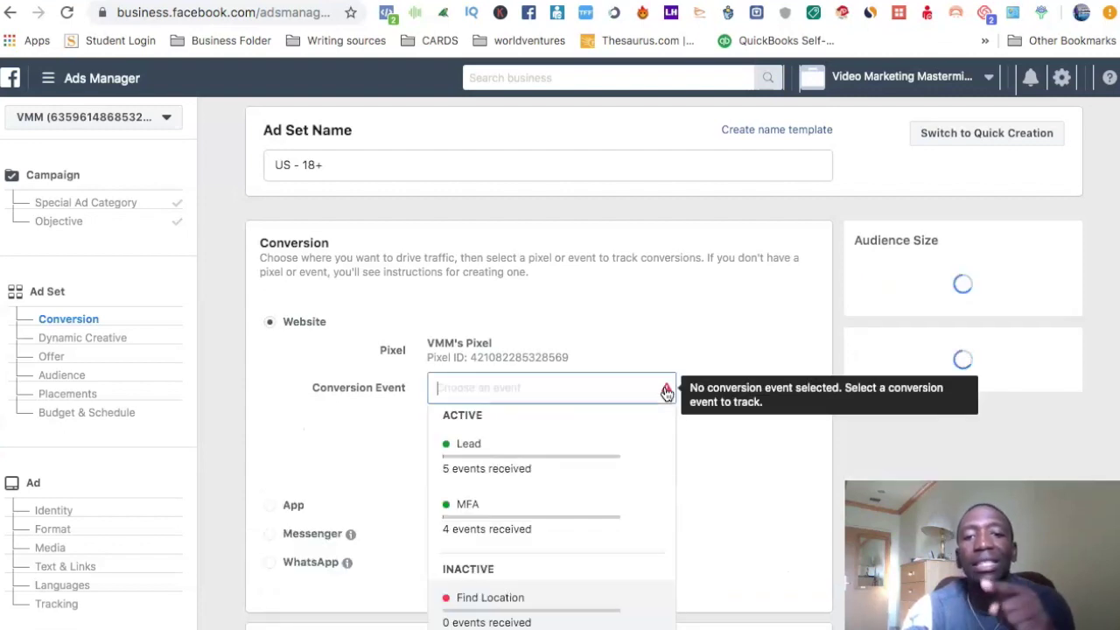
{"action": "scroll", "coordinate": [746, 454], "scroll_direction": "down", "scroll_amount": 3}
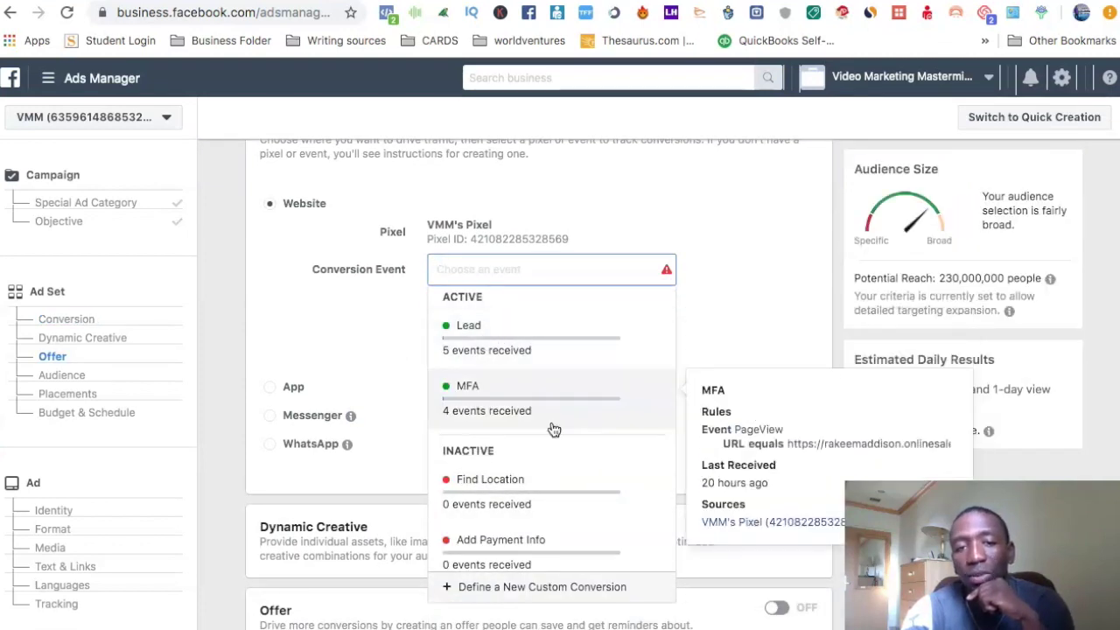
{"action": "scroll", "coordinate": [553, 429], "scroll_direction": "down", "scroll_amount": 10}
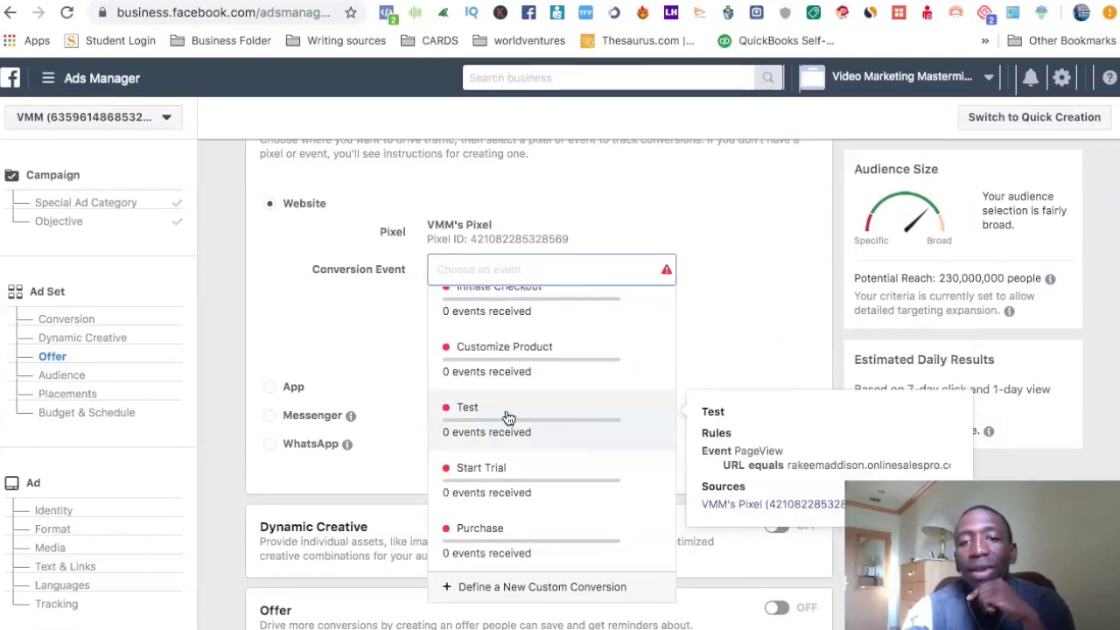
{"action": "left_click", "coordinate": [508, 417]}
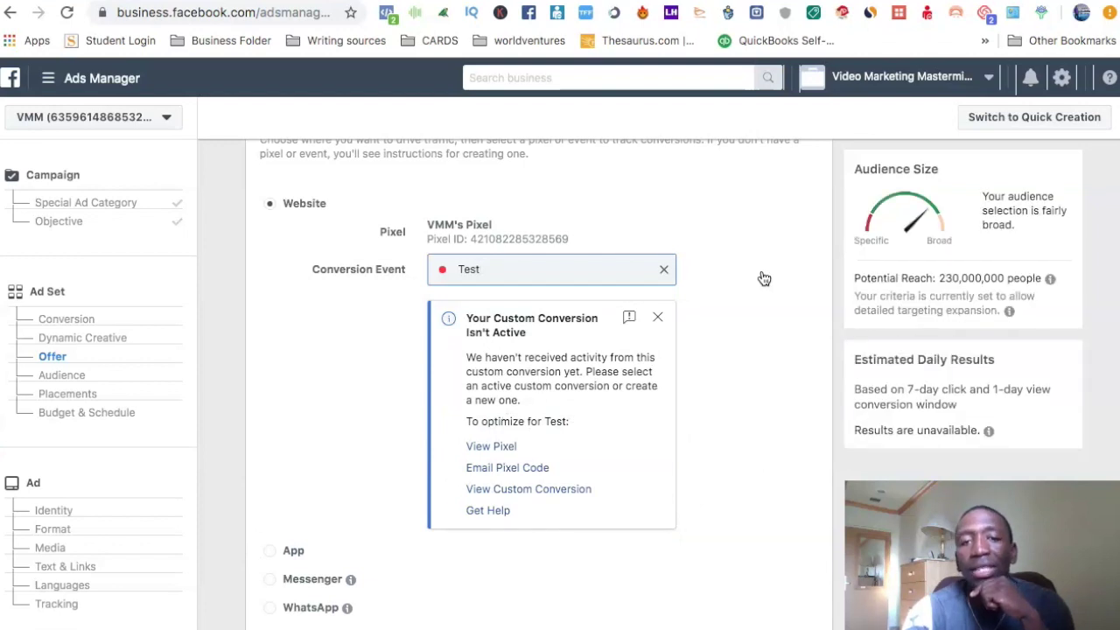
{"action": "scroll", "coordinate": [763, 276], "scroll_direction": "down", "scroll_amount": 1}
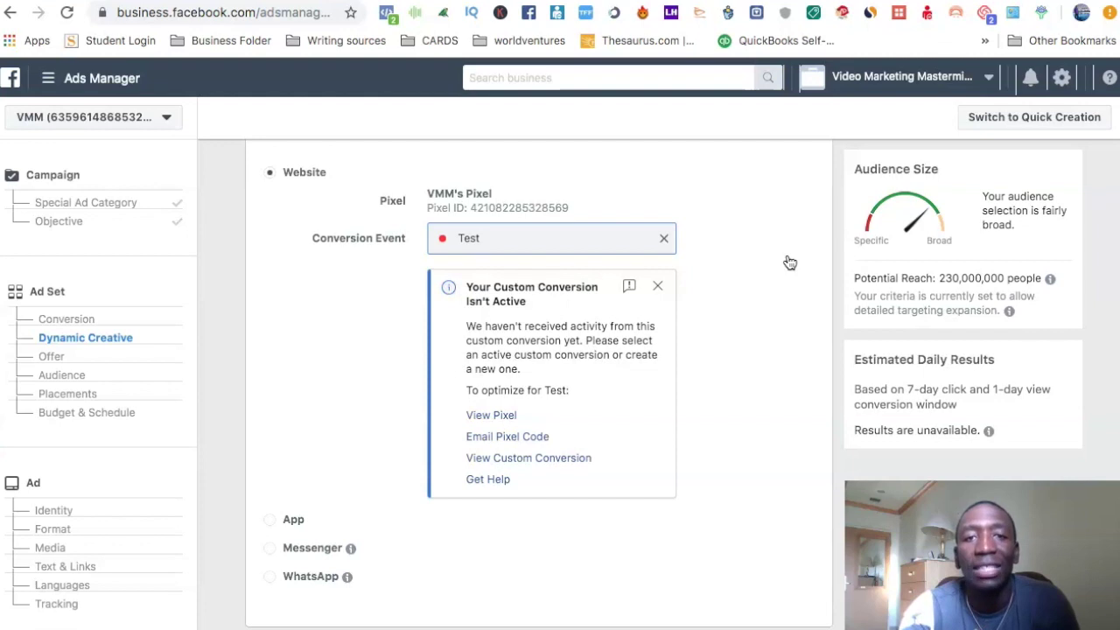
Switch to the AWW board whiteboard and sketch three separate page boxes freehand in a row.
{"action": "key", "text": "ctrl+Tab"}
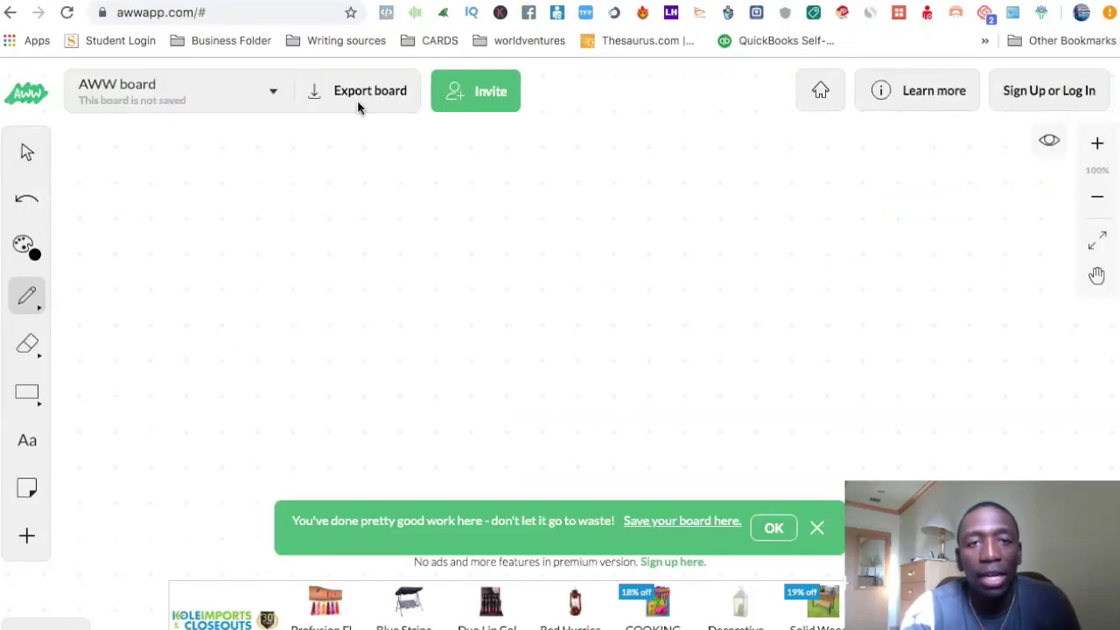
{"action": "mouse_move", "coordinate": [85, 152]}
{"action": "left_mouse_down"}
{"action": "mouse_move", "coordinate": [86, 320]}
{"action": "mouse_move", "coordinate": [284, 211]}
{"action": "left_mouse_up"}
{"action": "left_click_drag", "start_coordinate": [282, 160], "coordinate": [87, 155]}
{"action": "mouse_move", "coordinate": [462, 146]}
{"action": "left_mouse_down"}
{"action": "mouse_move", "coordinate": [650, 324]}
{"action": "mouse_move", "coordinate": [665, 138]}
{"action": "mouse_move", "coordinate": [446, 142]}
{"action": "left_mouse_up"}
{"action": "mouse_move", "coordinate": [785, 151]}
{"action": "left_mouse_down"}
{"action": "mouse_move", "coordinate": [854, 360]}
{"action": "mouse_move", "coordinate": [957, 138]}
{"action": "mouse_move", "coordinate": [764, 149]}
{"action": "left_mouse_up"}
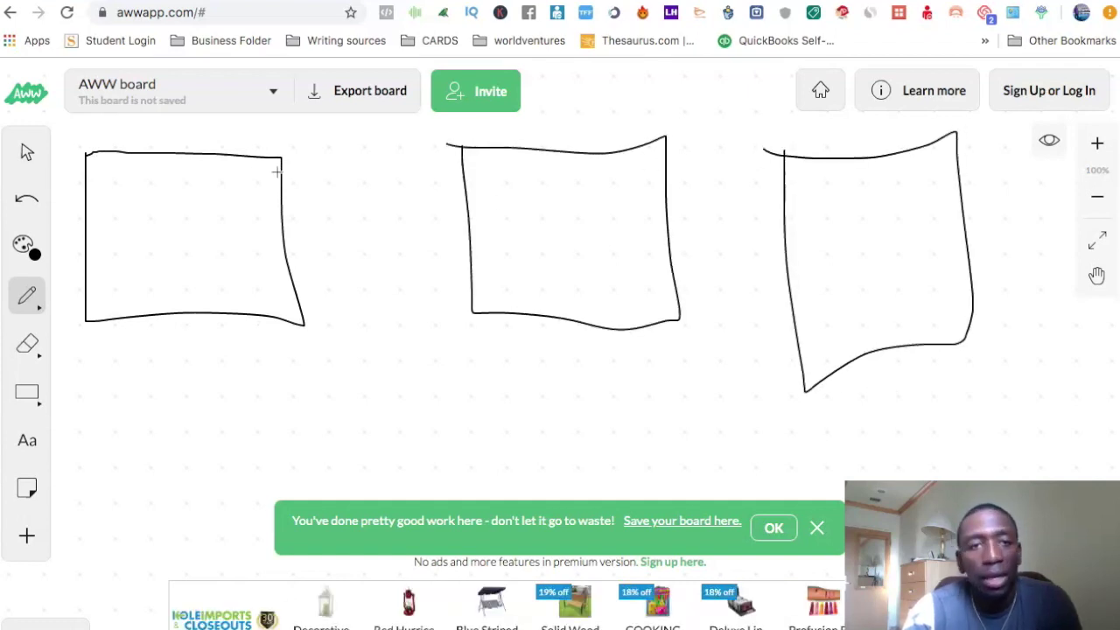
Handwrite the labels CP, BP and SP inside the three page boxes, in that order.
{"action": "left_click_drag", "start_coordinate": [114, 185], "coordinate": [138, 252]}
{"action": "left_click_drag", "start_coordinate": [172, 186], "coordinate": [172, 273]}
{"action": "mouse_move", "coordinate": [510, 181]}
{"action": "left_mouse_down"}
{"action": "mouse_move", "coordinate": [510, 224]}
{"action": "mouse_move", "coordinate": [528, 215]}
{"action": "mouse_move", "coordinate": [524, 254]}
{"action": "left_mouse_up"}
{"action": "left_click_drag", "start_coordinate": [582, 205], "coordinate": [583, 247]}
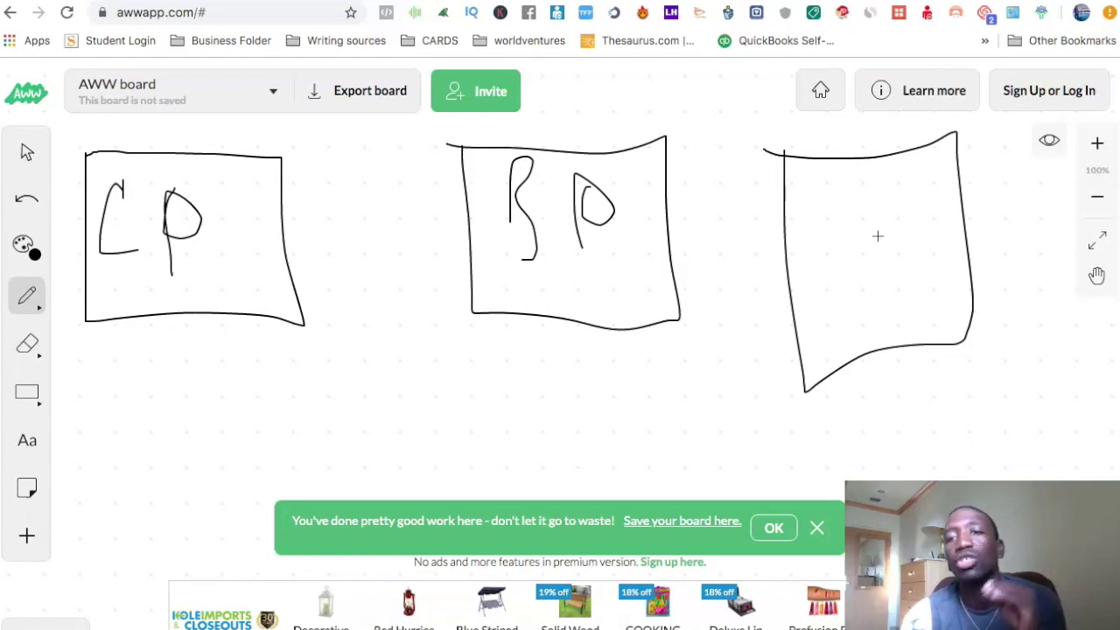
{"action": "mouse_move", "coordinate": [840, 198]}
{"action": "left_mouse_down"}
{"action": "mouse_move", "coordinate": [875, 254]}
{"action": "mouse_move", "coordinate": [836, 274]}
{"action": "left_mouse_up"}
{"action": "left_click_drag", "start_coordinate": [882, 208], "coordinate": [889, 248]}
{"action": "left_click_drag", "start_coordinate": [881, 186], "coordinate": [911, 294]}
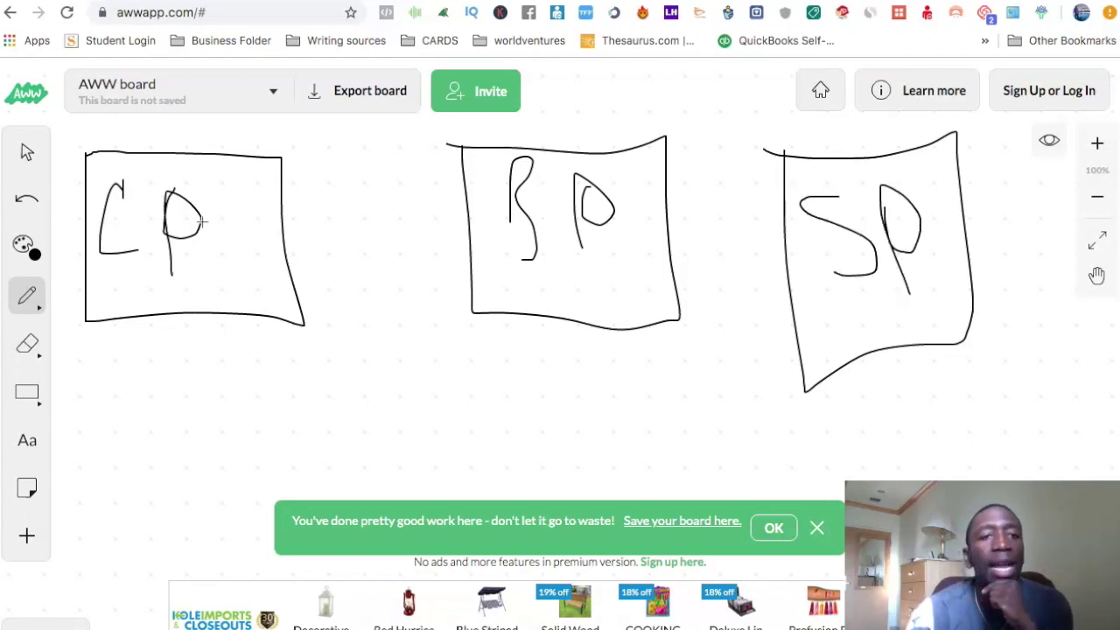